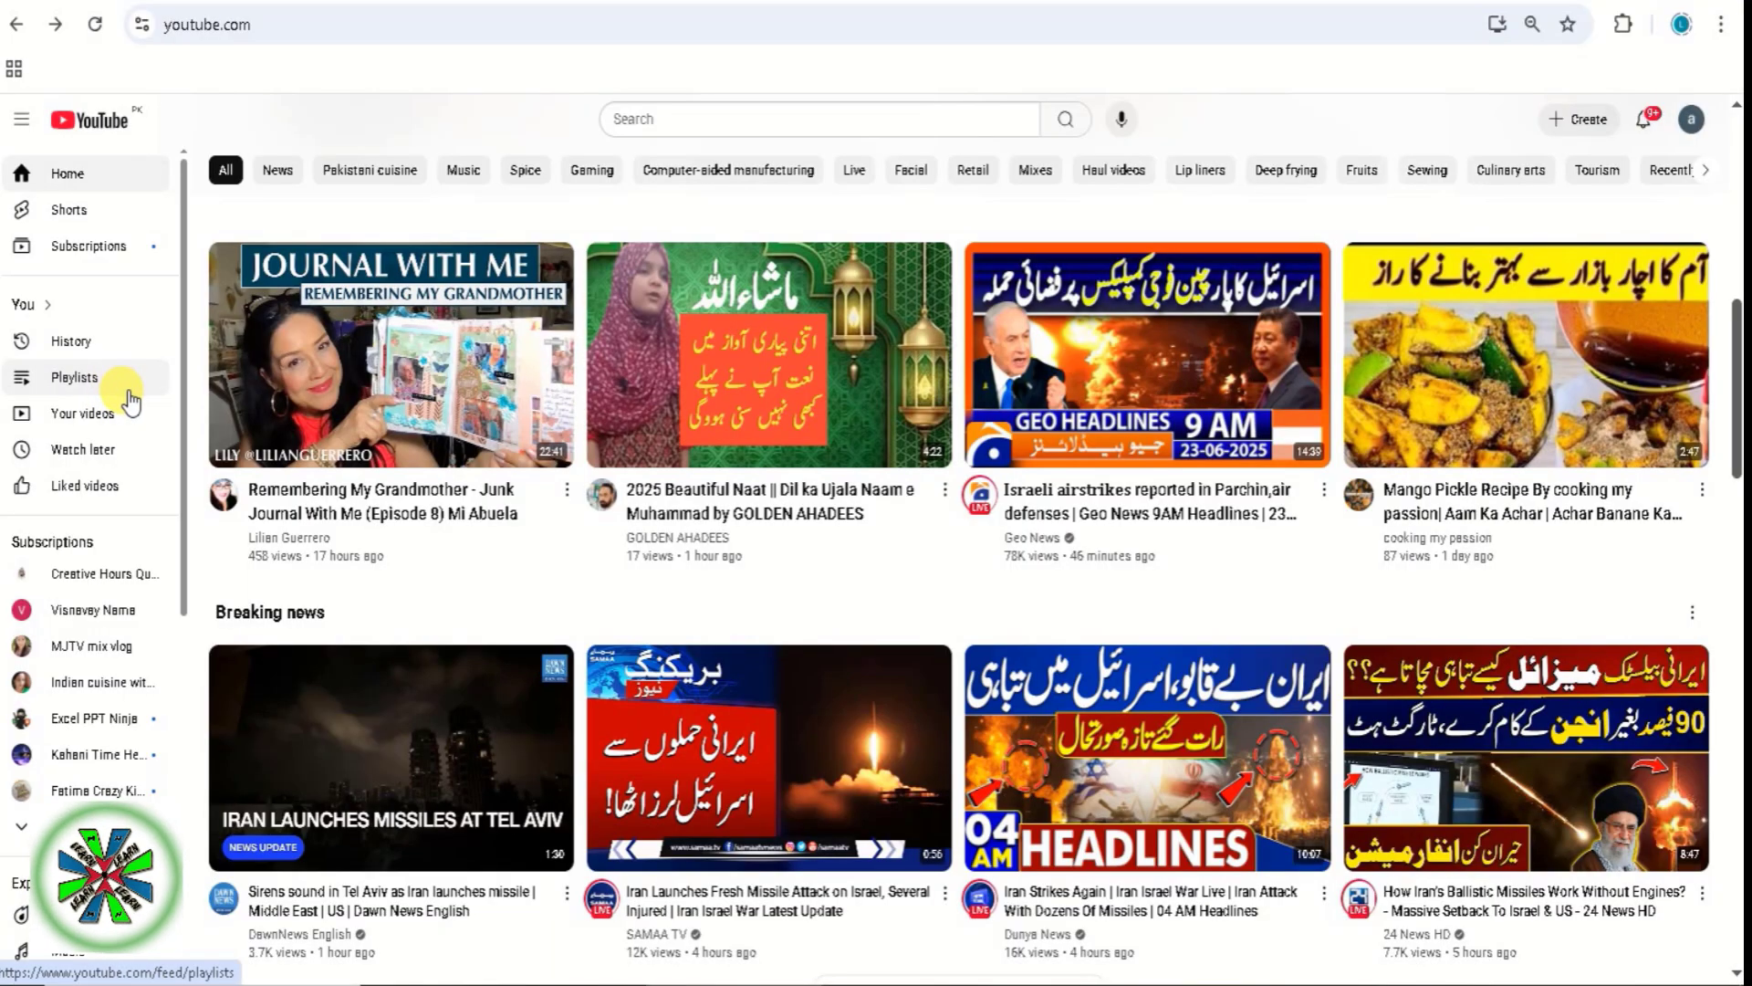
Open Watch later and remove the top video, JESSICA 4K GOLD FACIAL and Detox juice
left_click(96, 475)
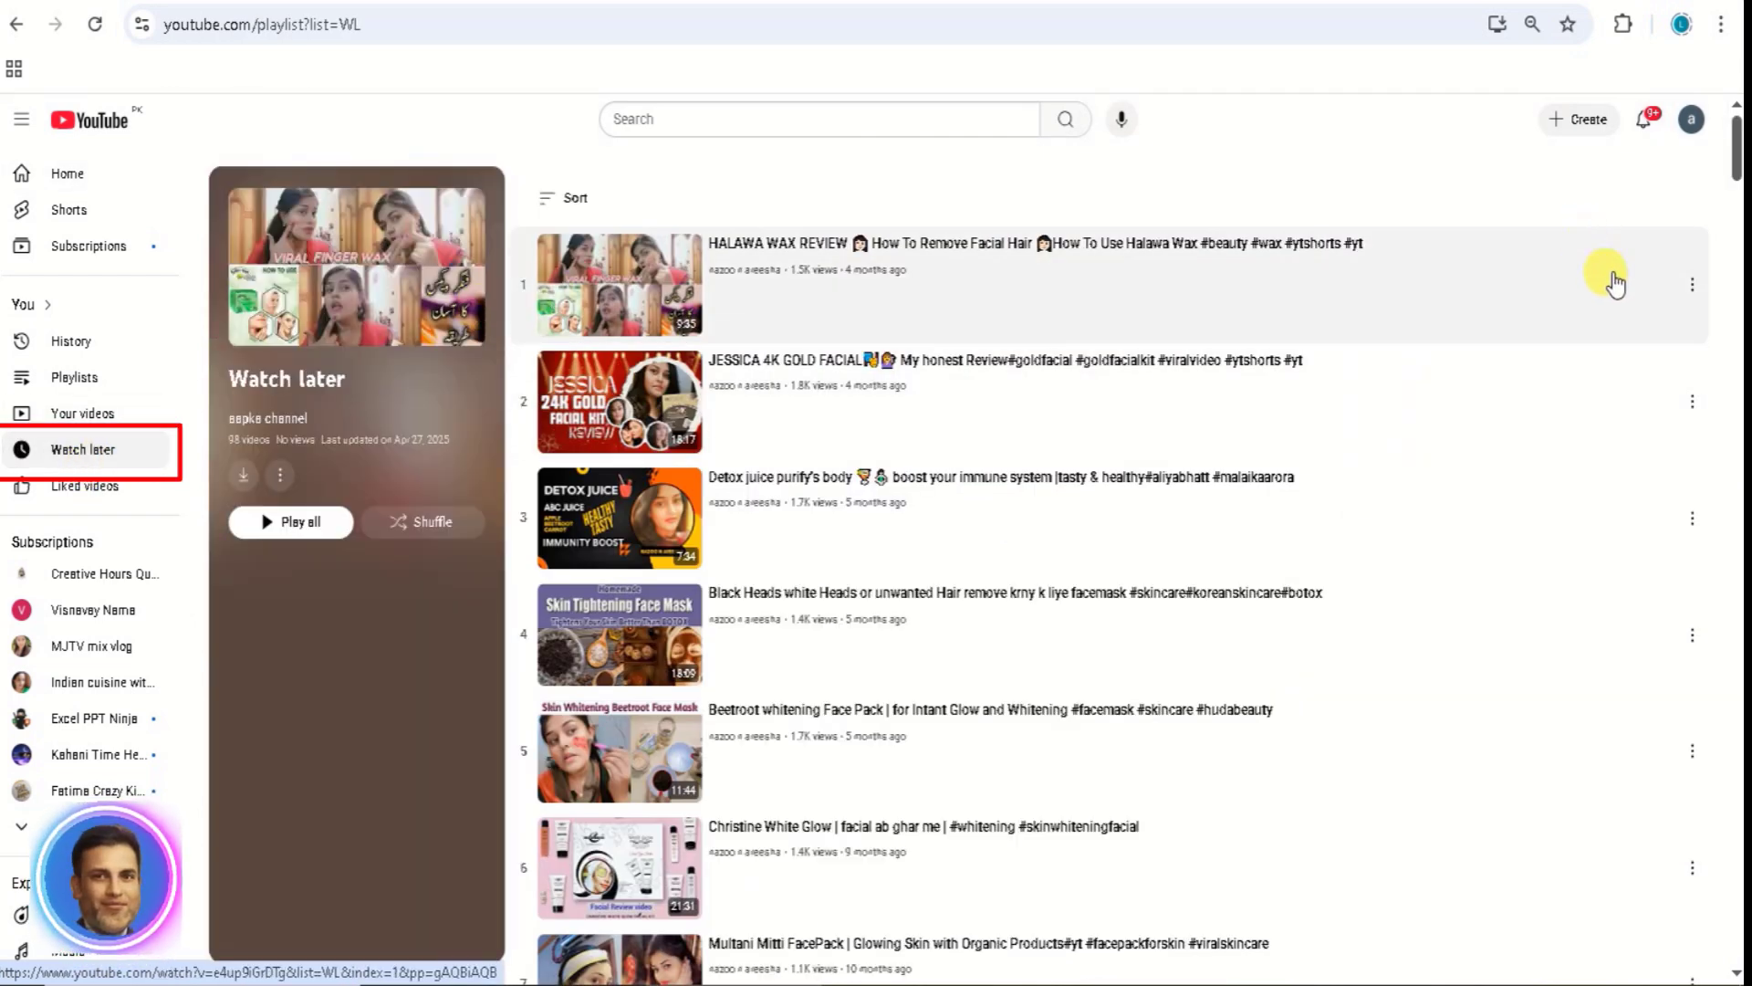
left_click(1694, 288)
left_click(1633, 395)
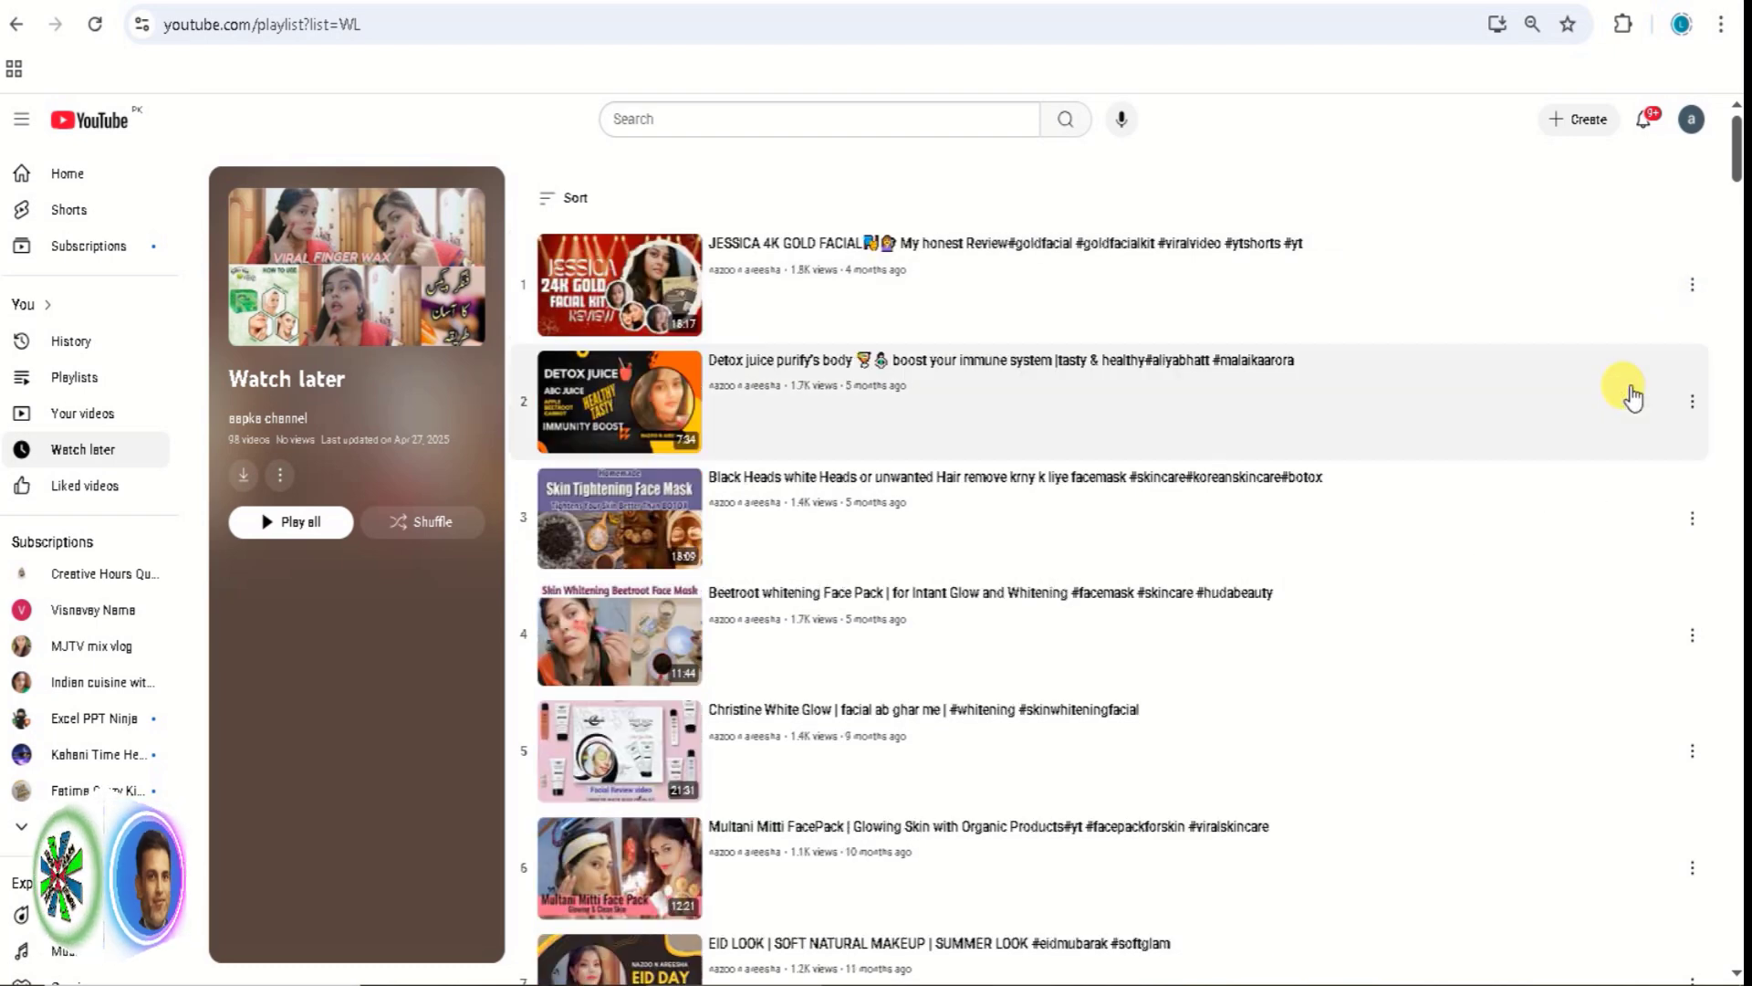
left_click(1694, 288)
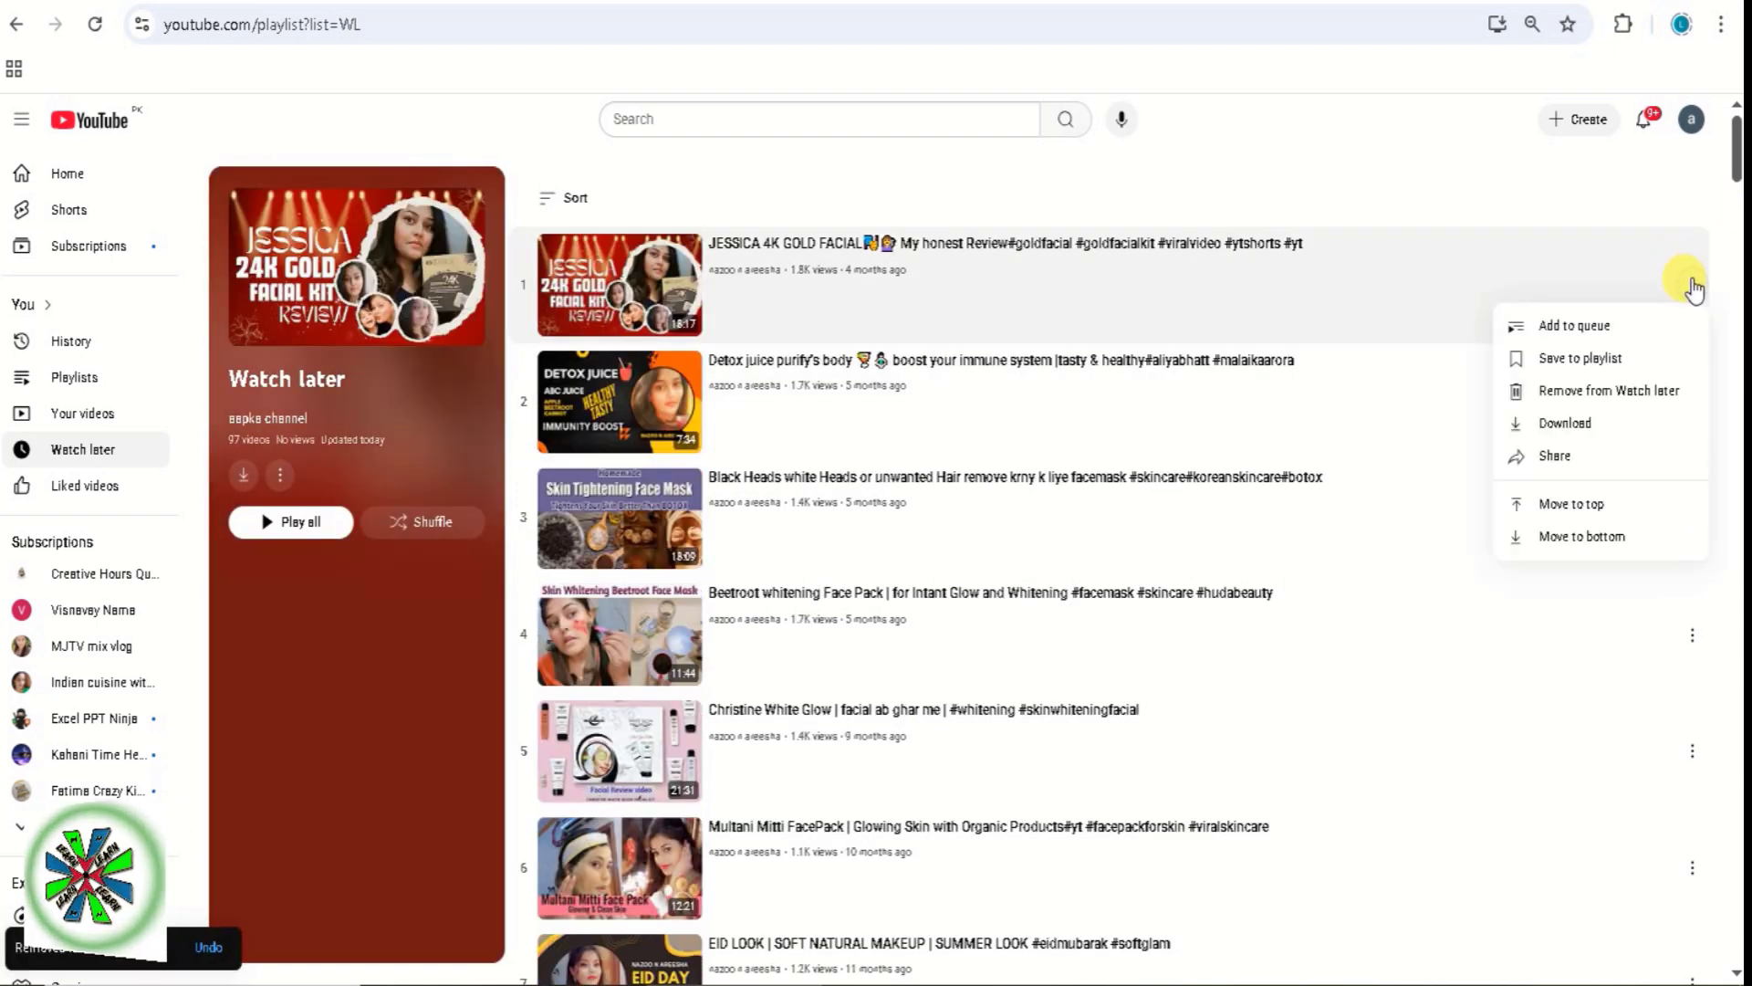
left_click(1656, 390)
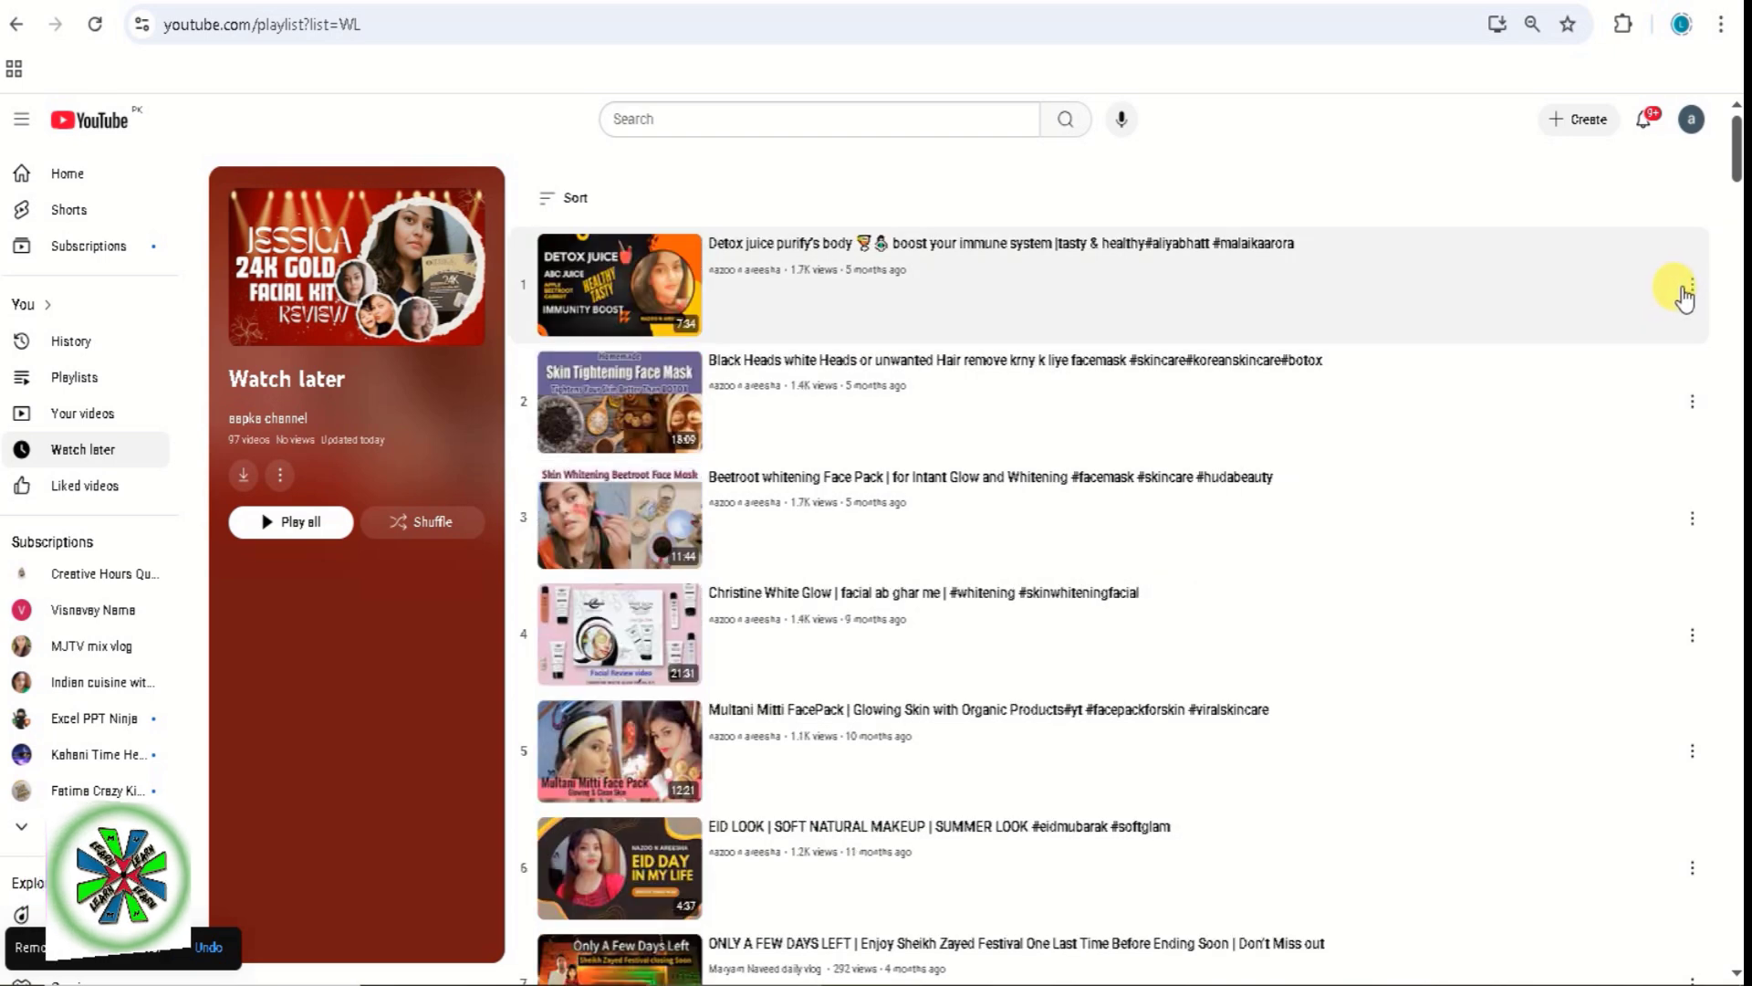
left_click(1691, 289)
left_click(1656, 394)
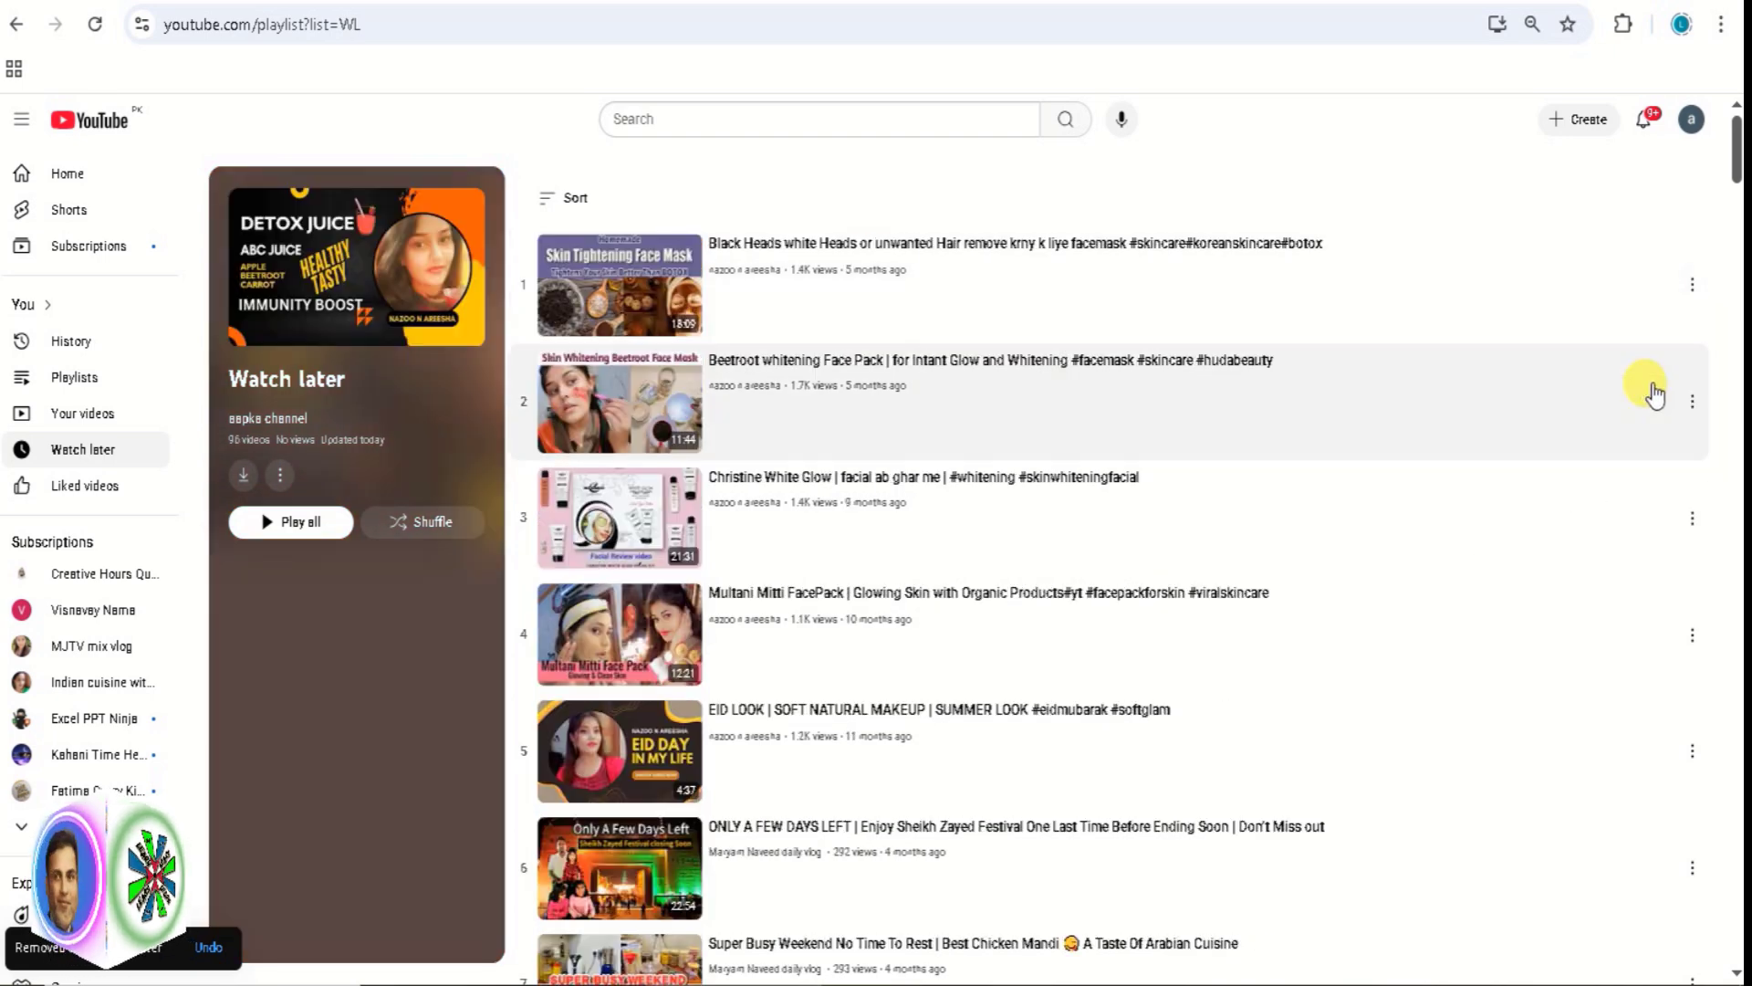
Remove the Multani Mitti FacePack, Black Heads and Beetroot face pack videos from Watch later
left_click(1694, 637)
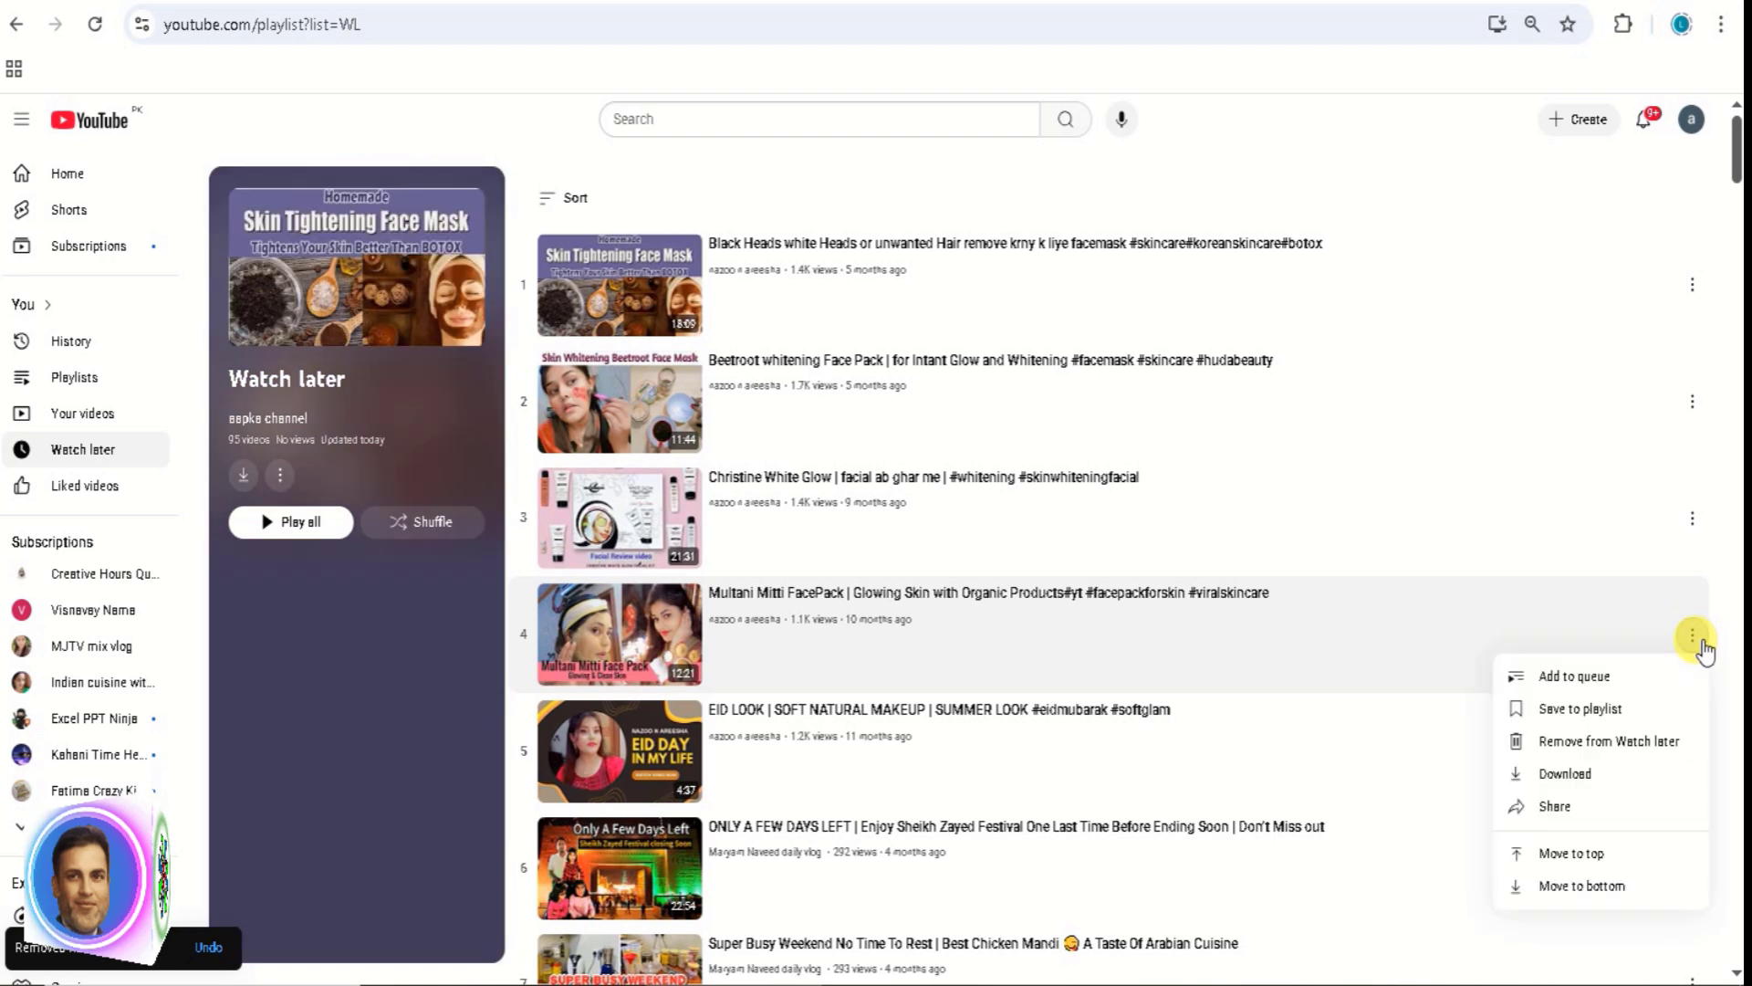
left_click(1658, 744)
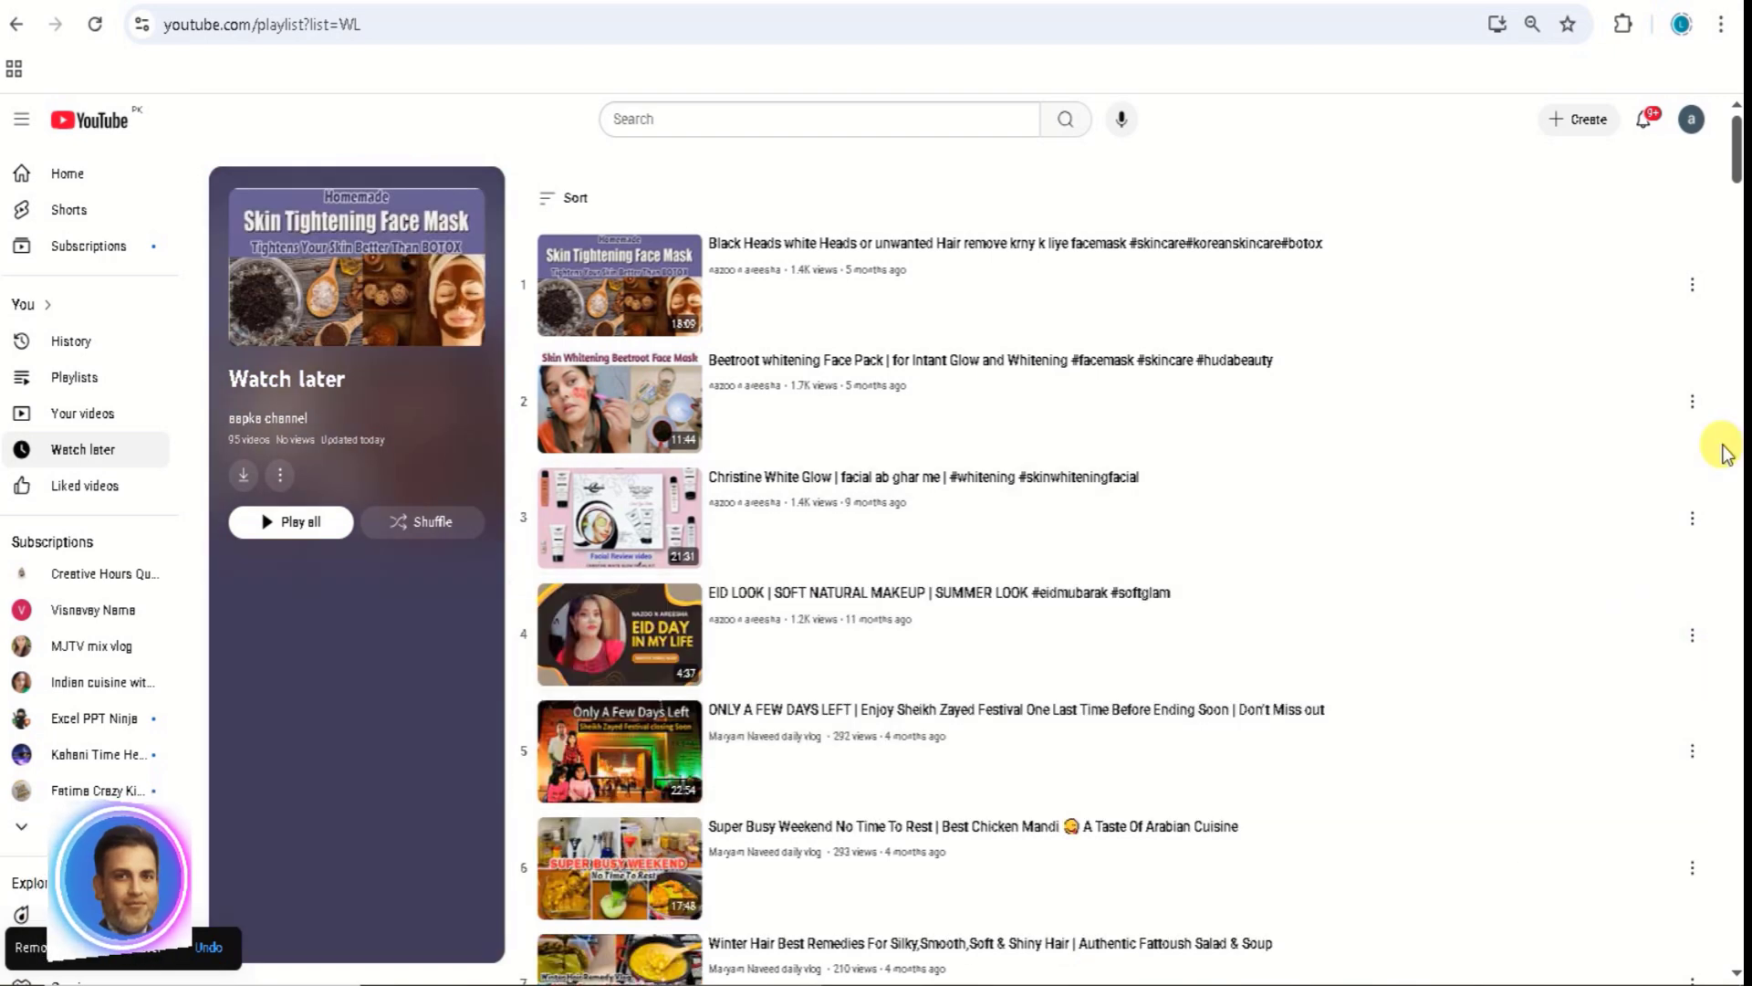
left_click(1692, 284)
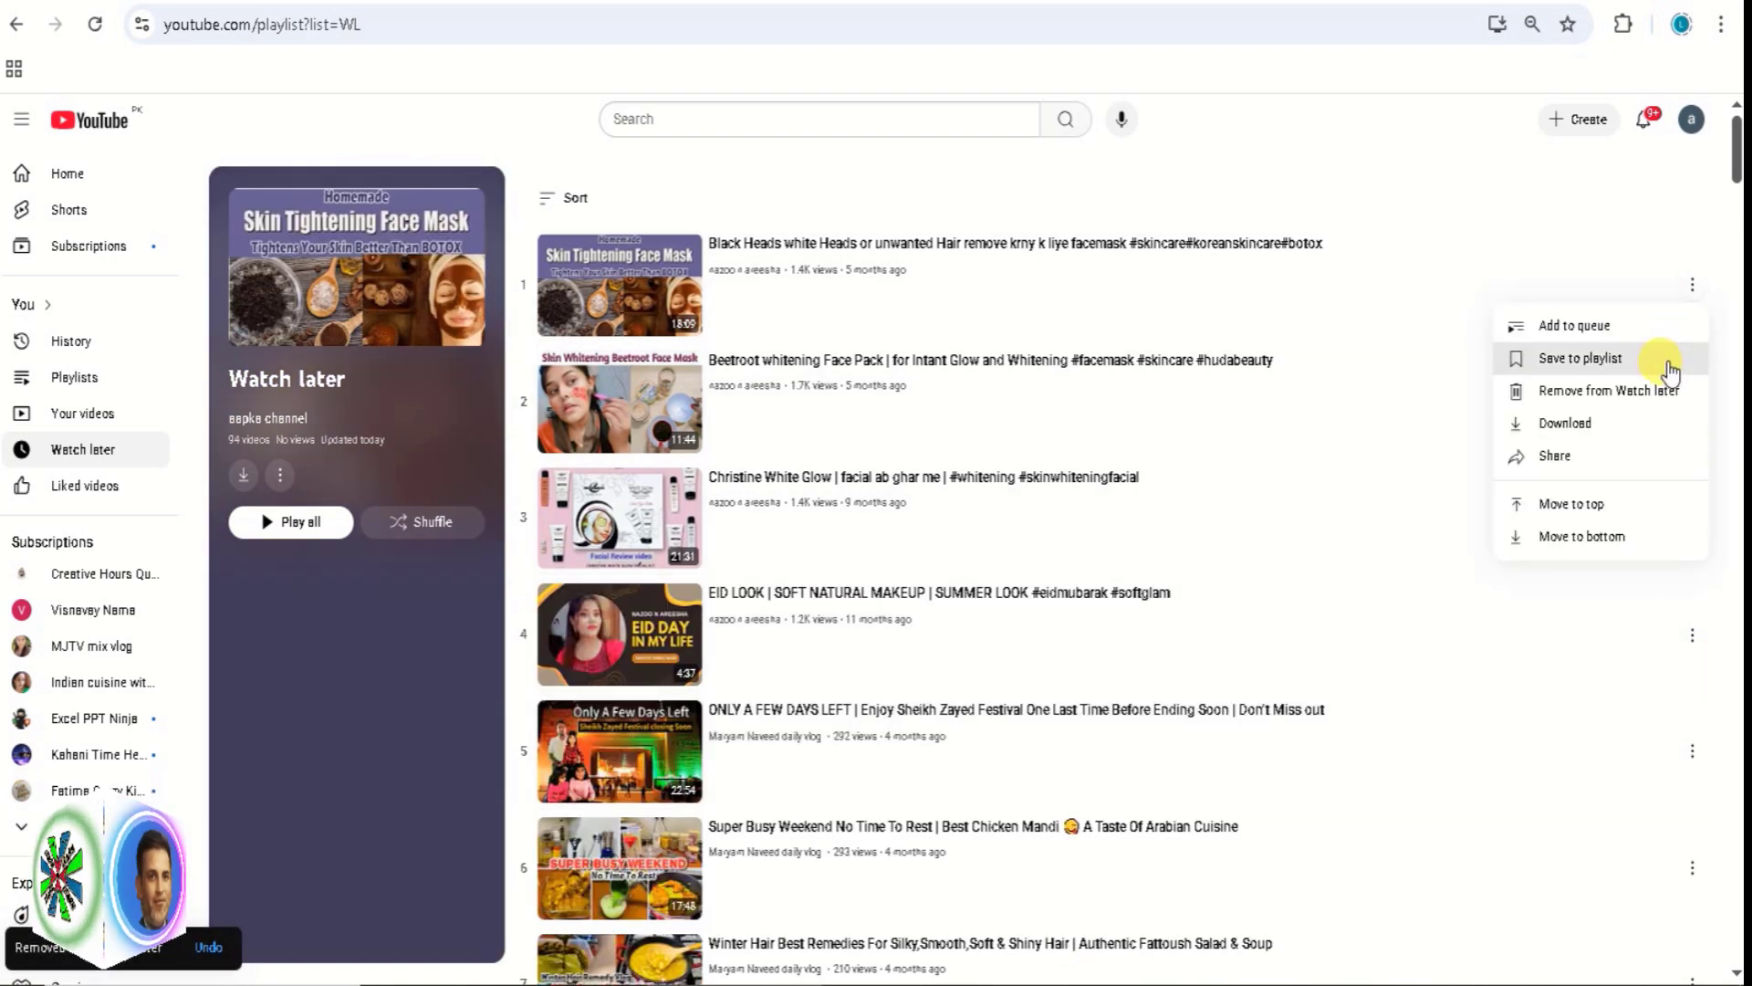
left_click(1664, 394)
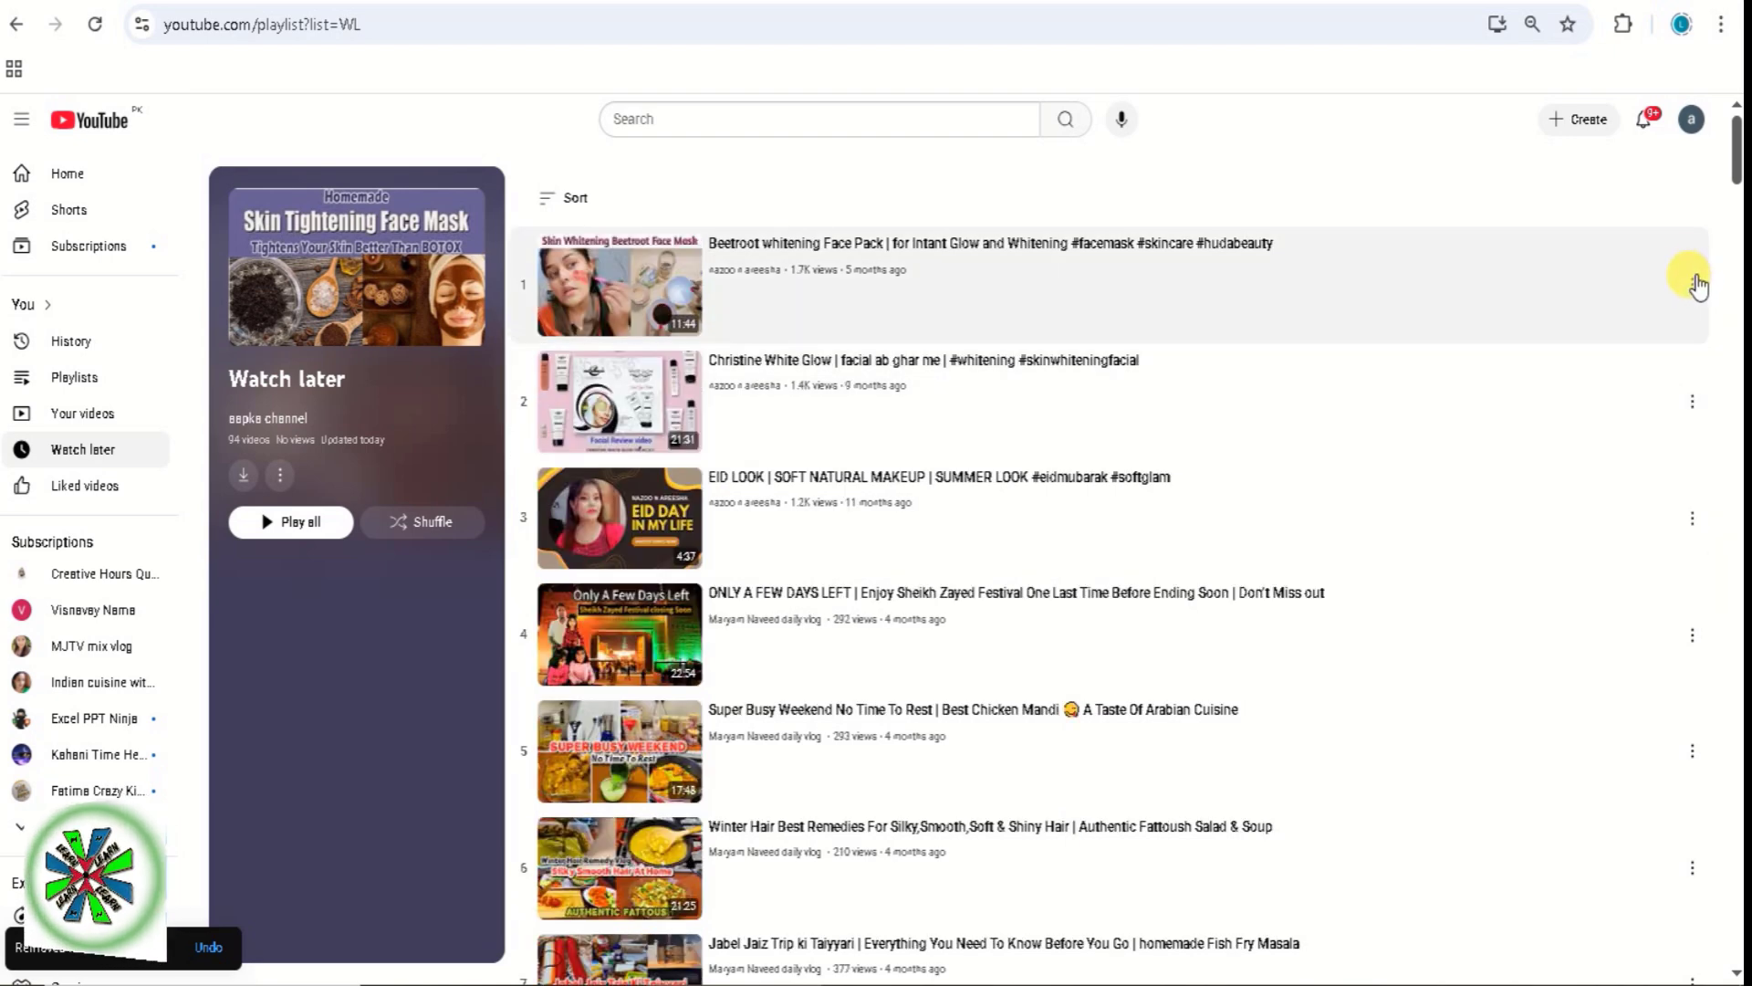
left_click(1695, 284)
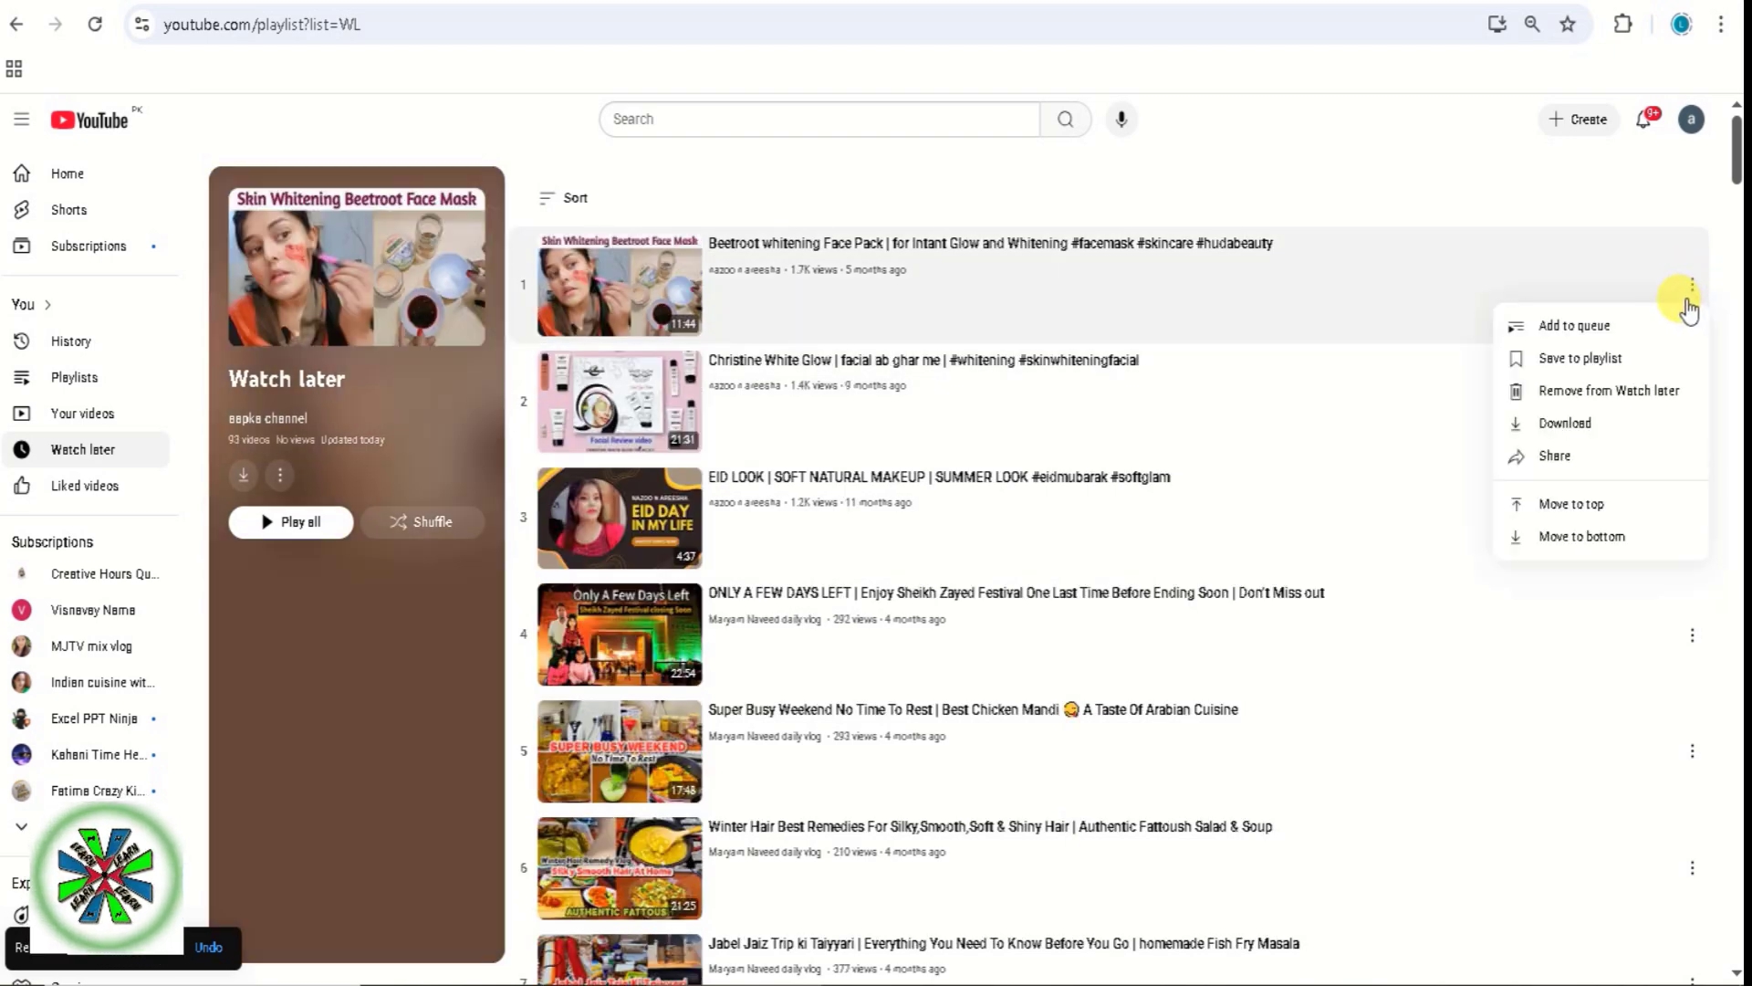
left_click(1662, 391)
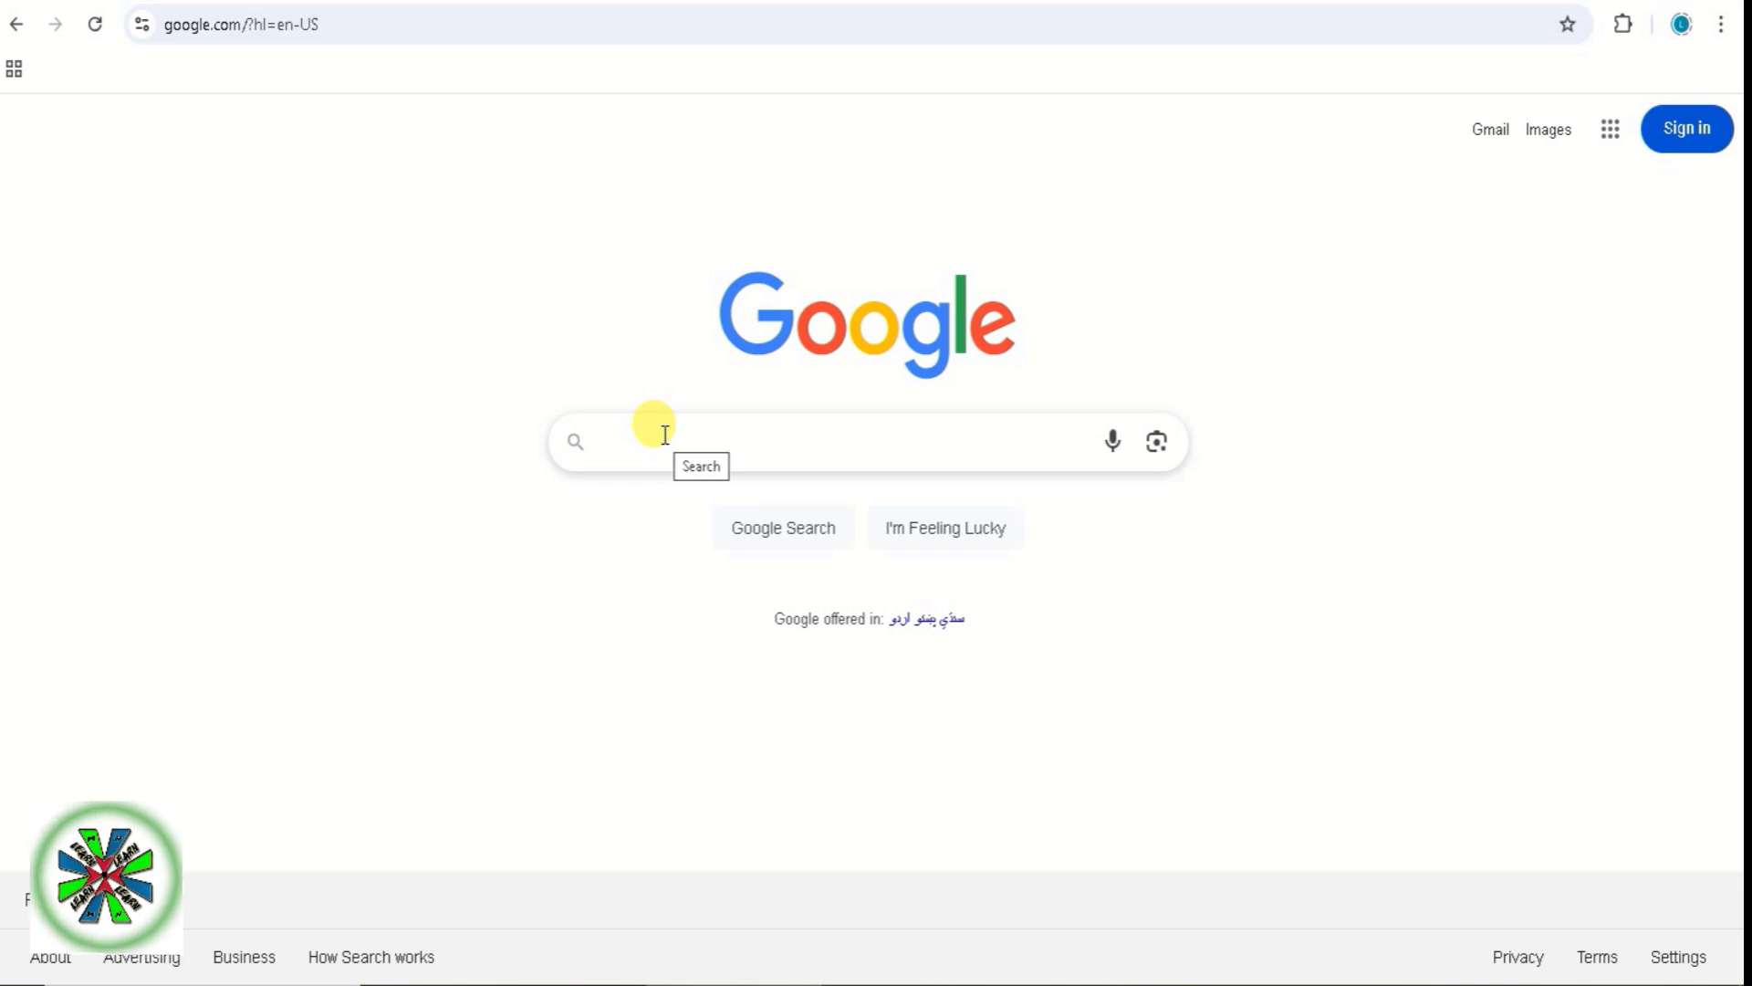
Search Google for the YT Watch Later Assist Chrome extension and open its Web Store result
left_click(664, 435)
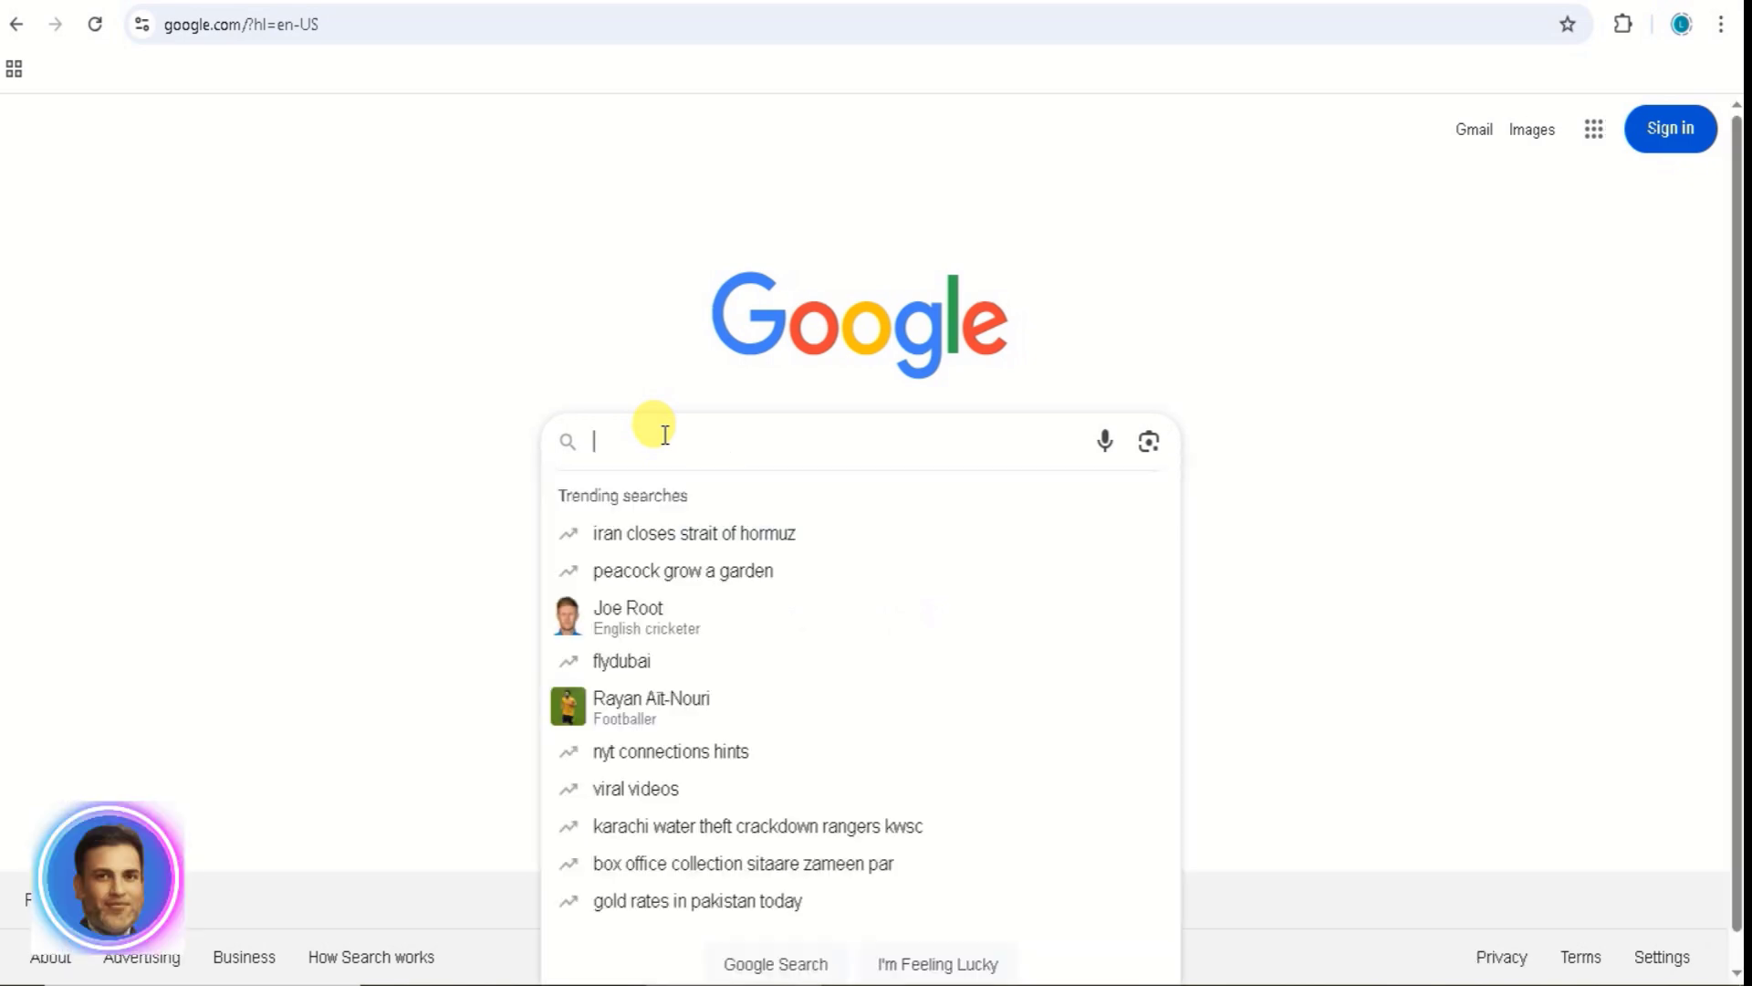
type("YT ")
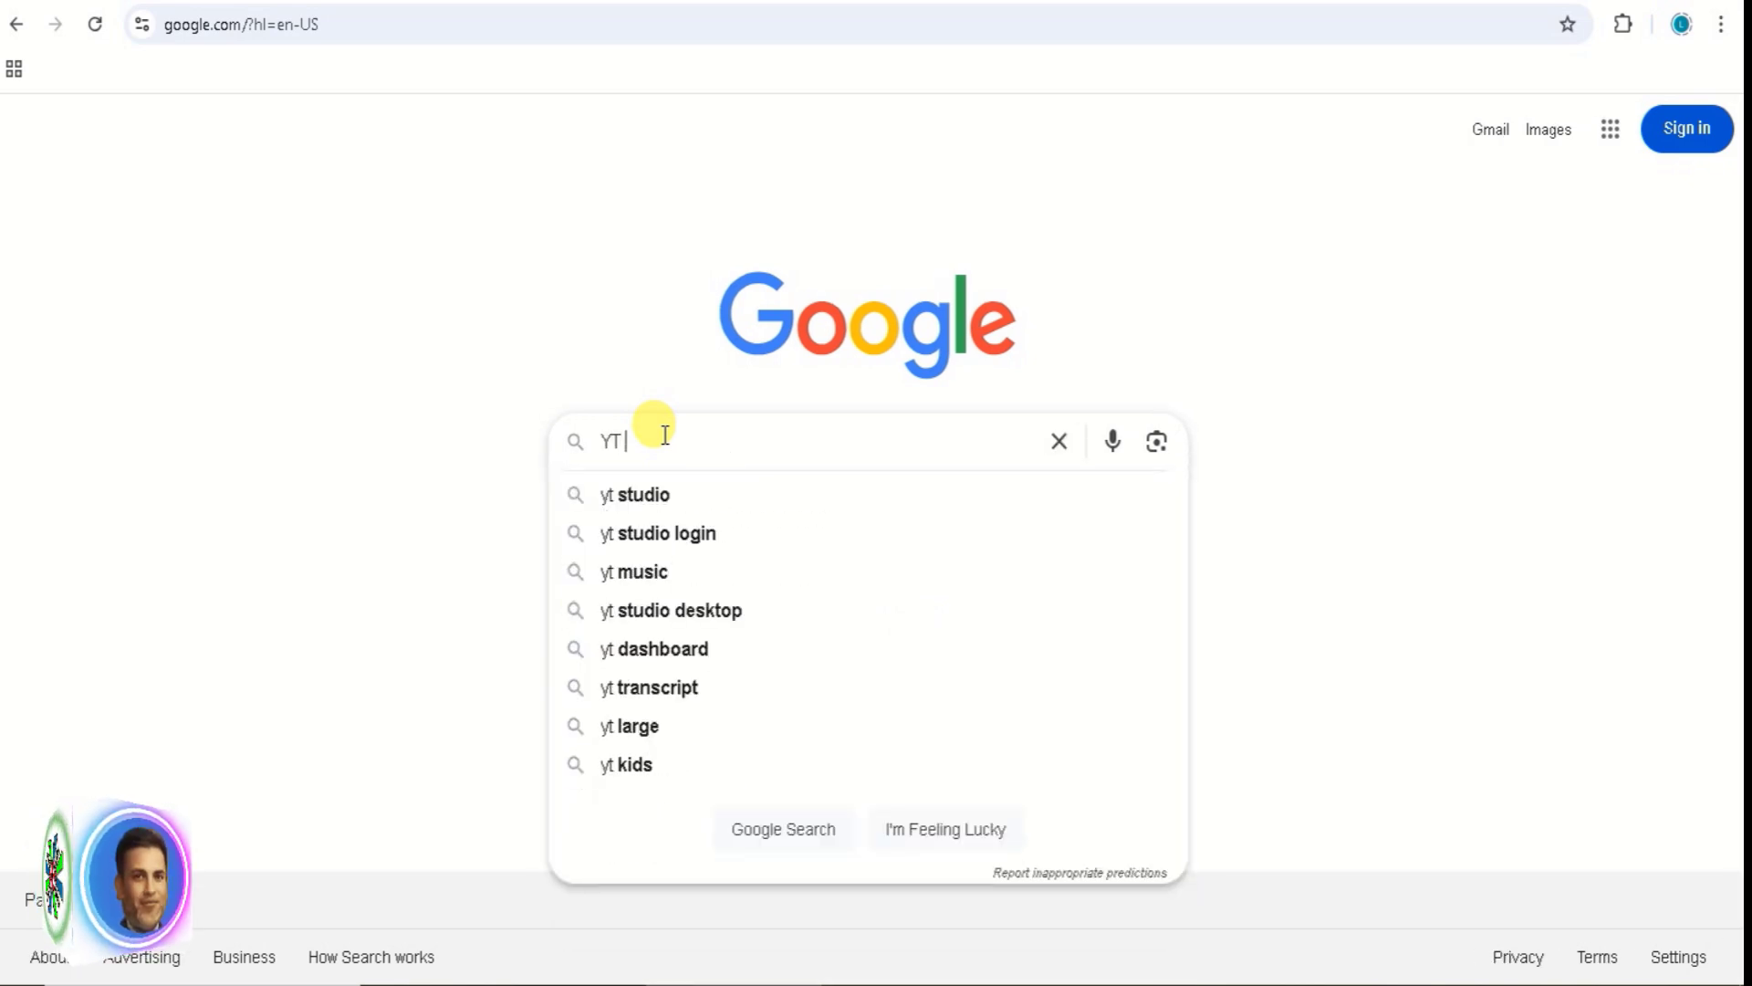
type("Watch Later Assist")
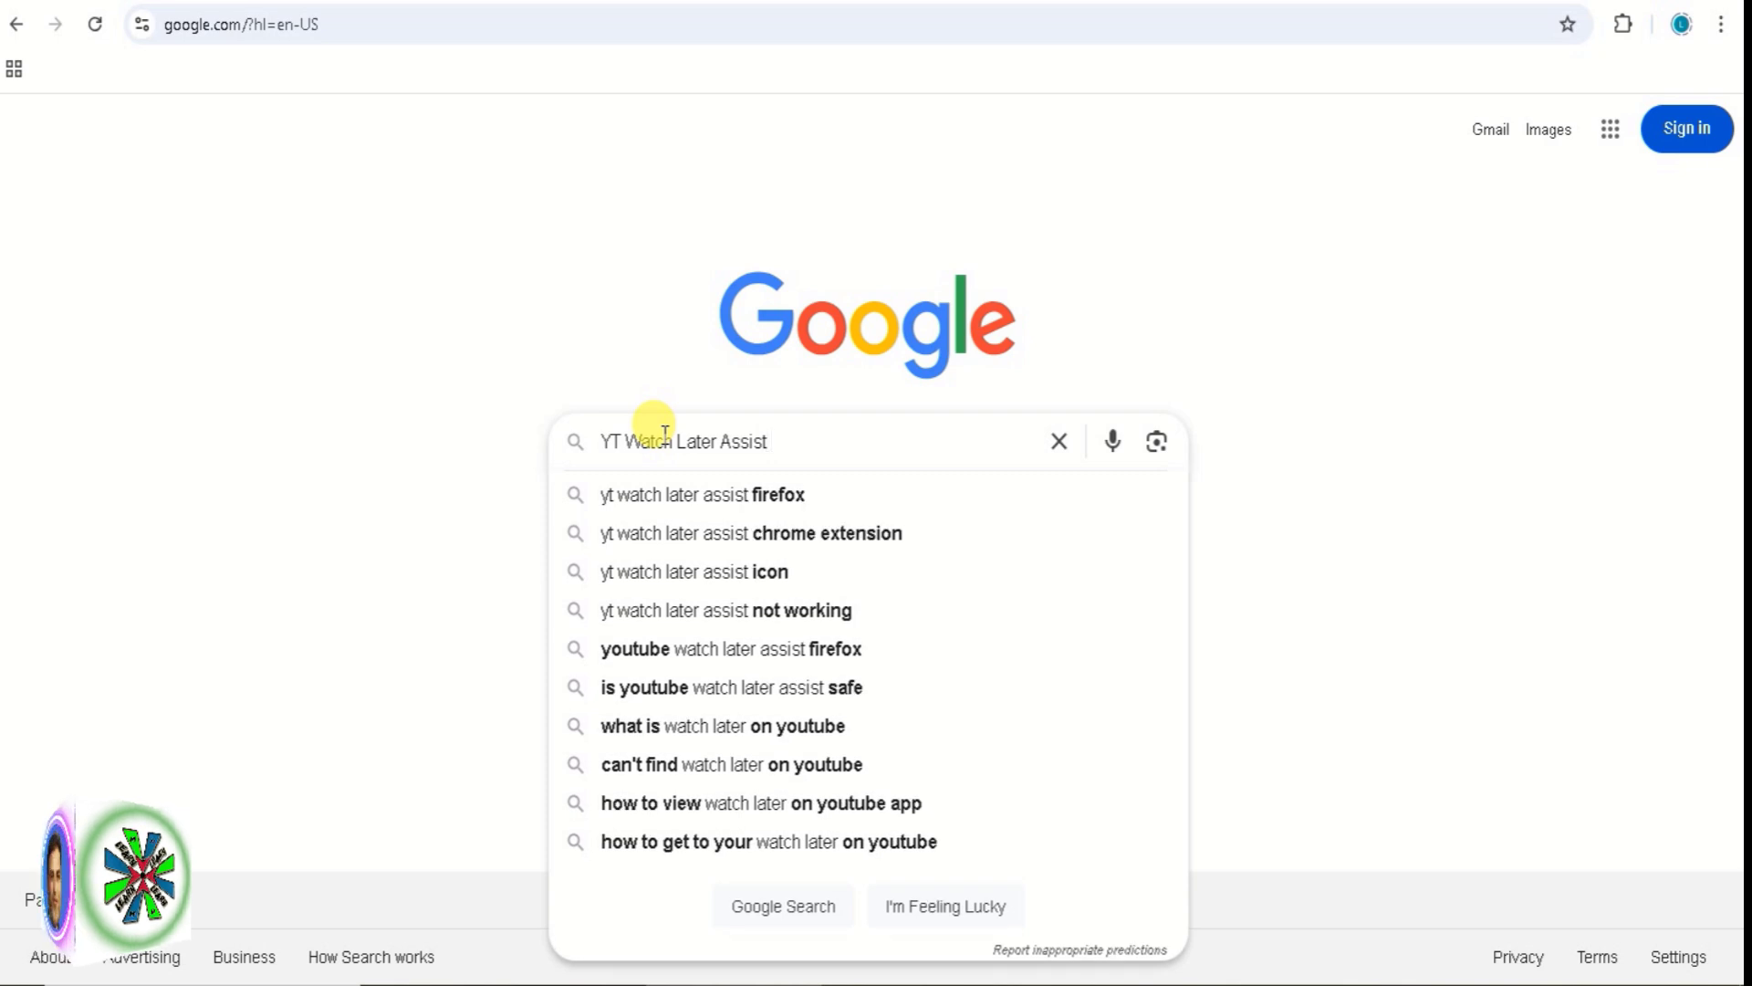
left_click(714, 541)
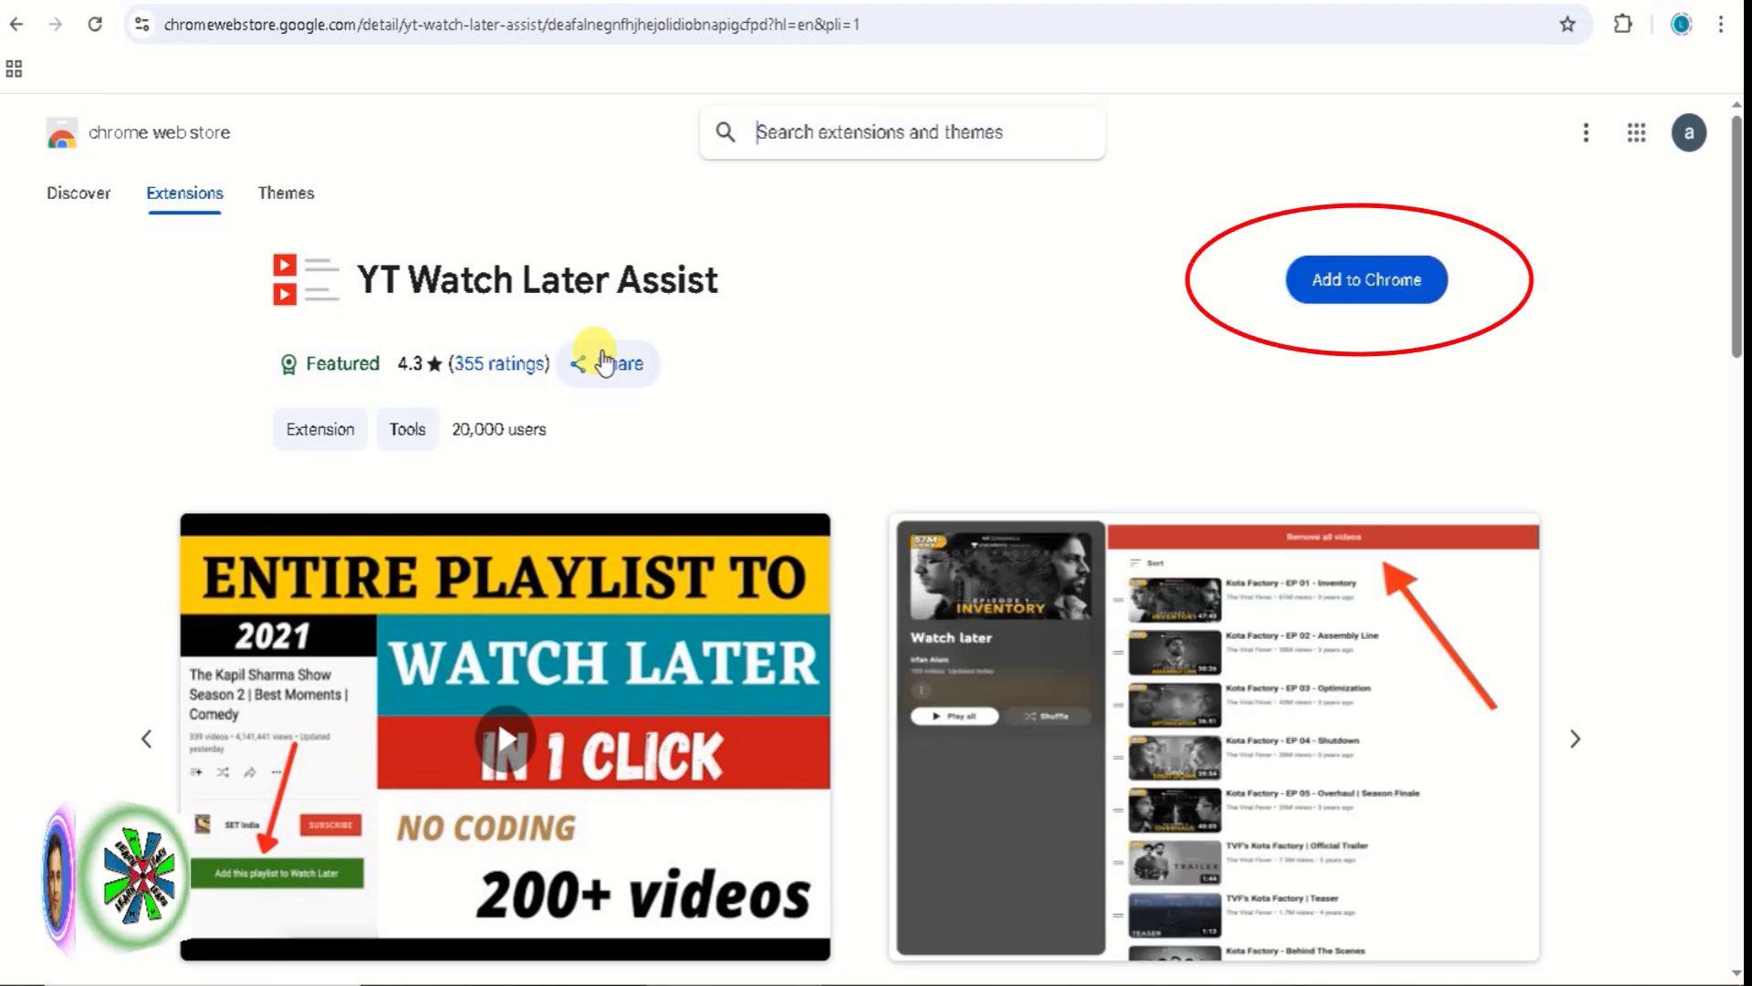
Add YT Watch Later Assist to Chrome, dismiss the confirmation, and go back to the YouTube tab
left_click(1343, 293)
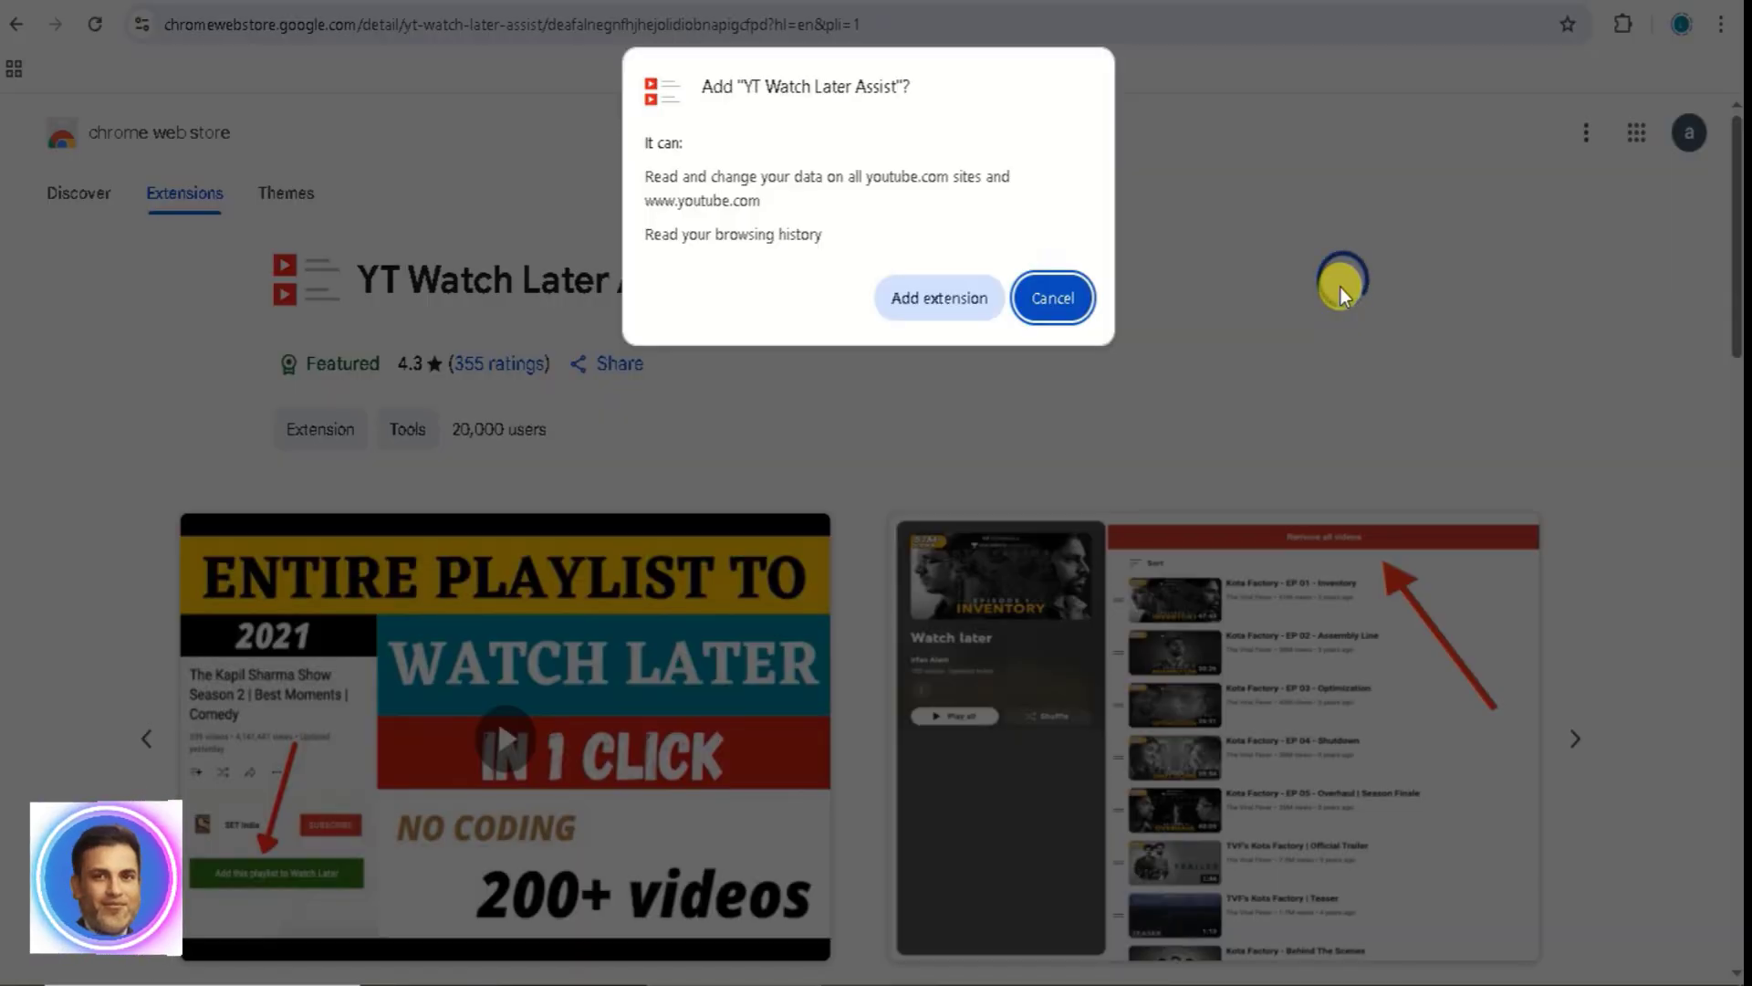
left_click(938, 300)
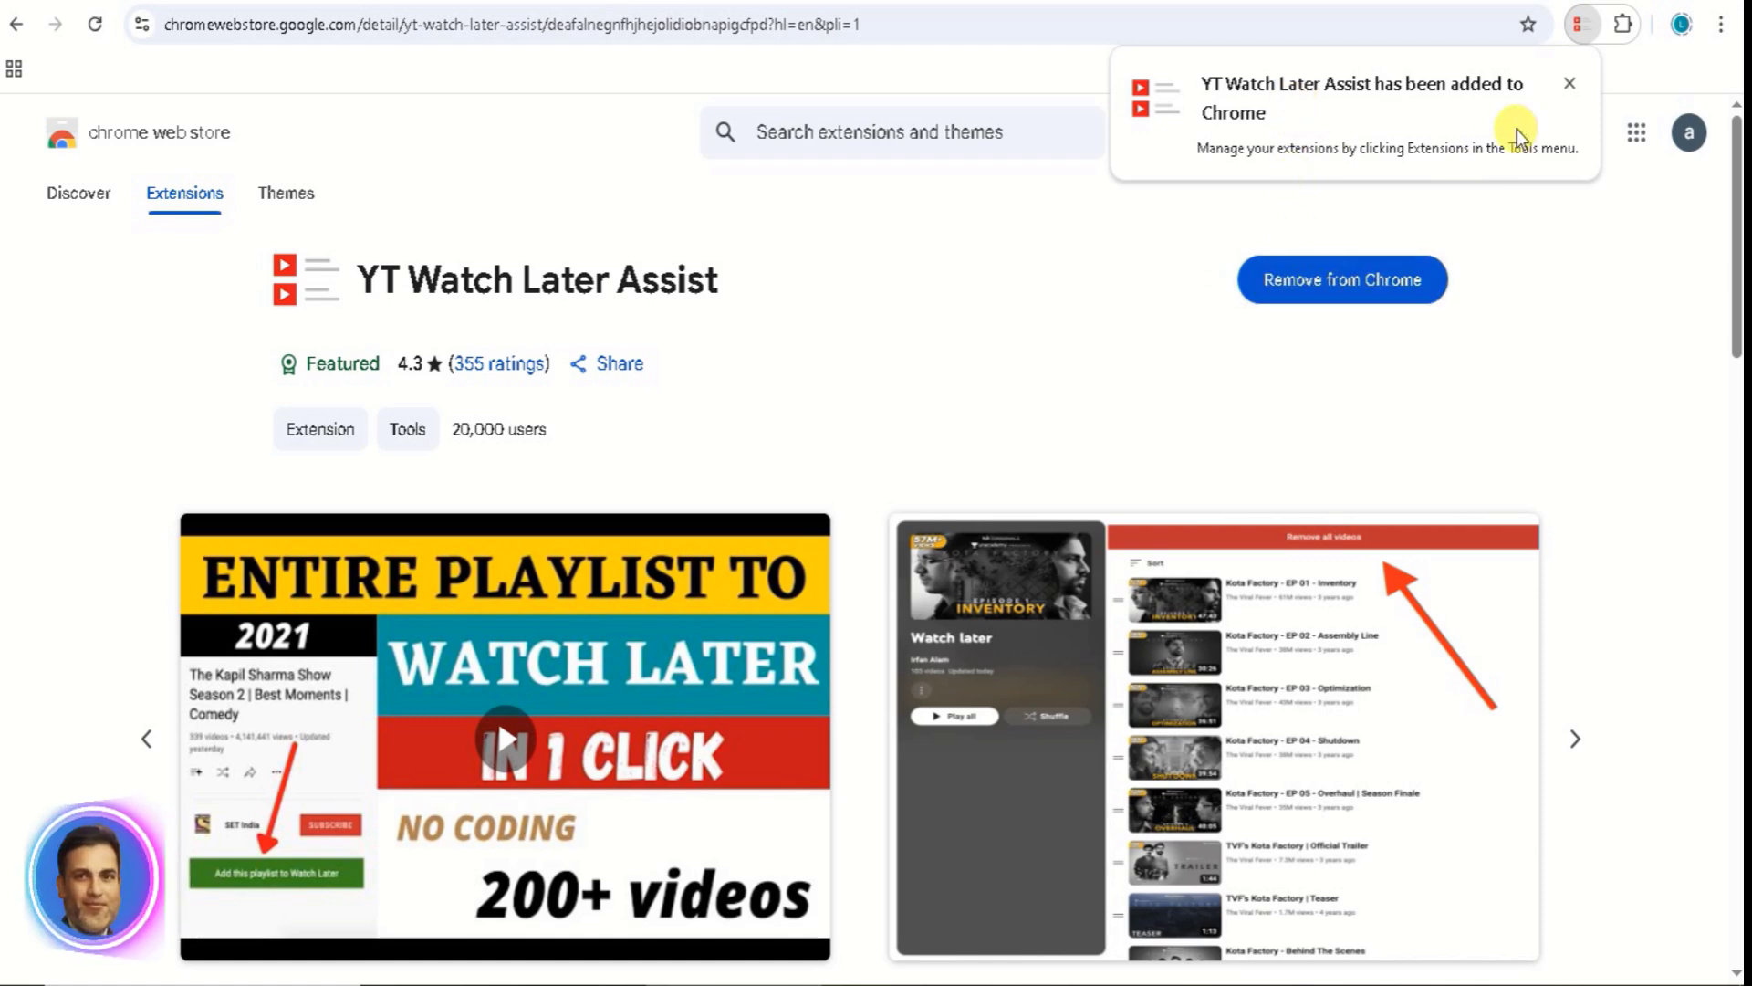
left_click(1571, 82)
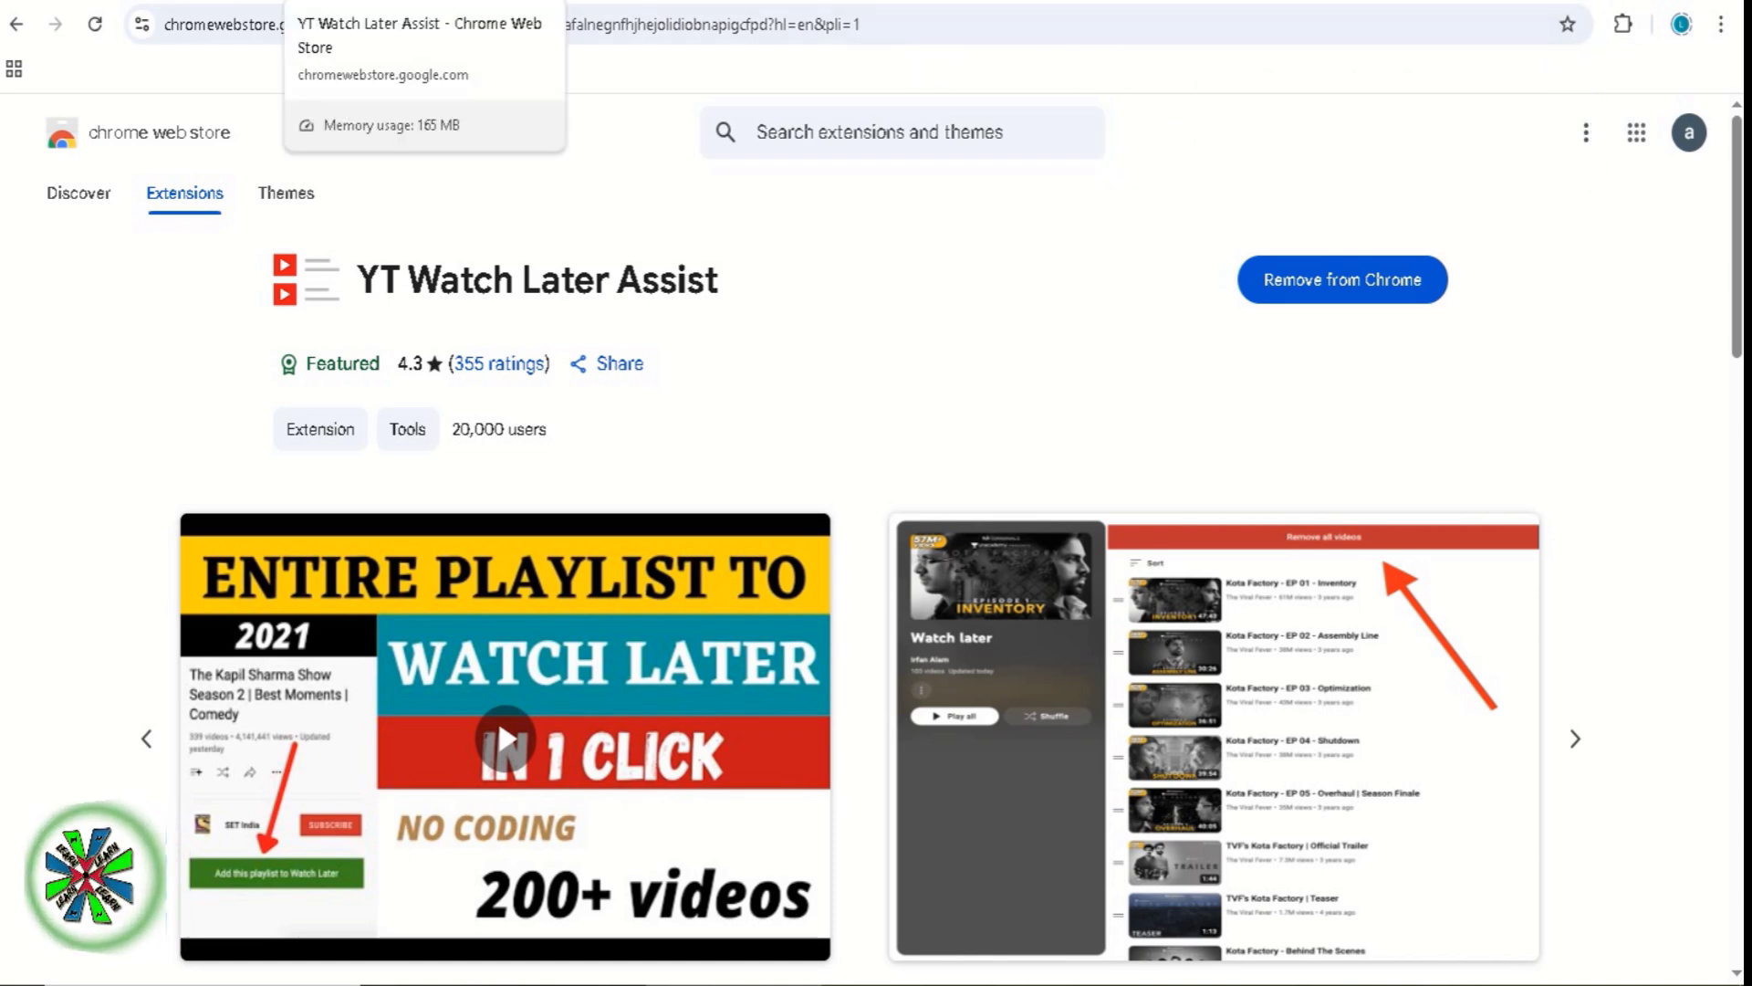
key("ctrl+Tab")
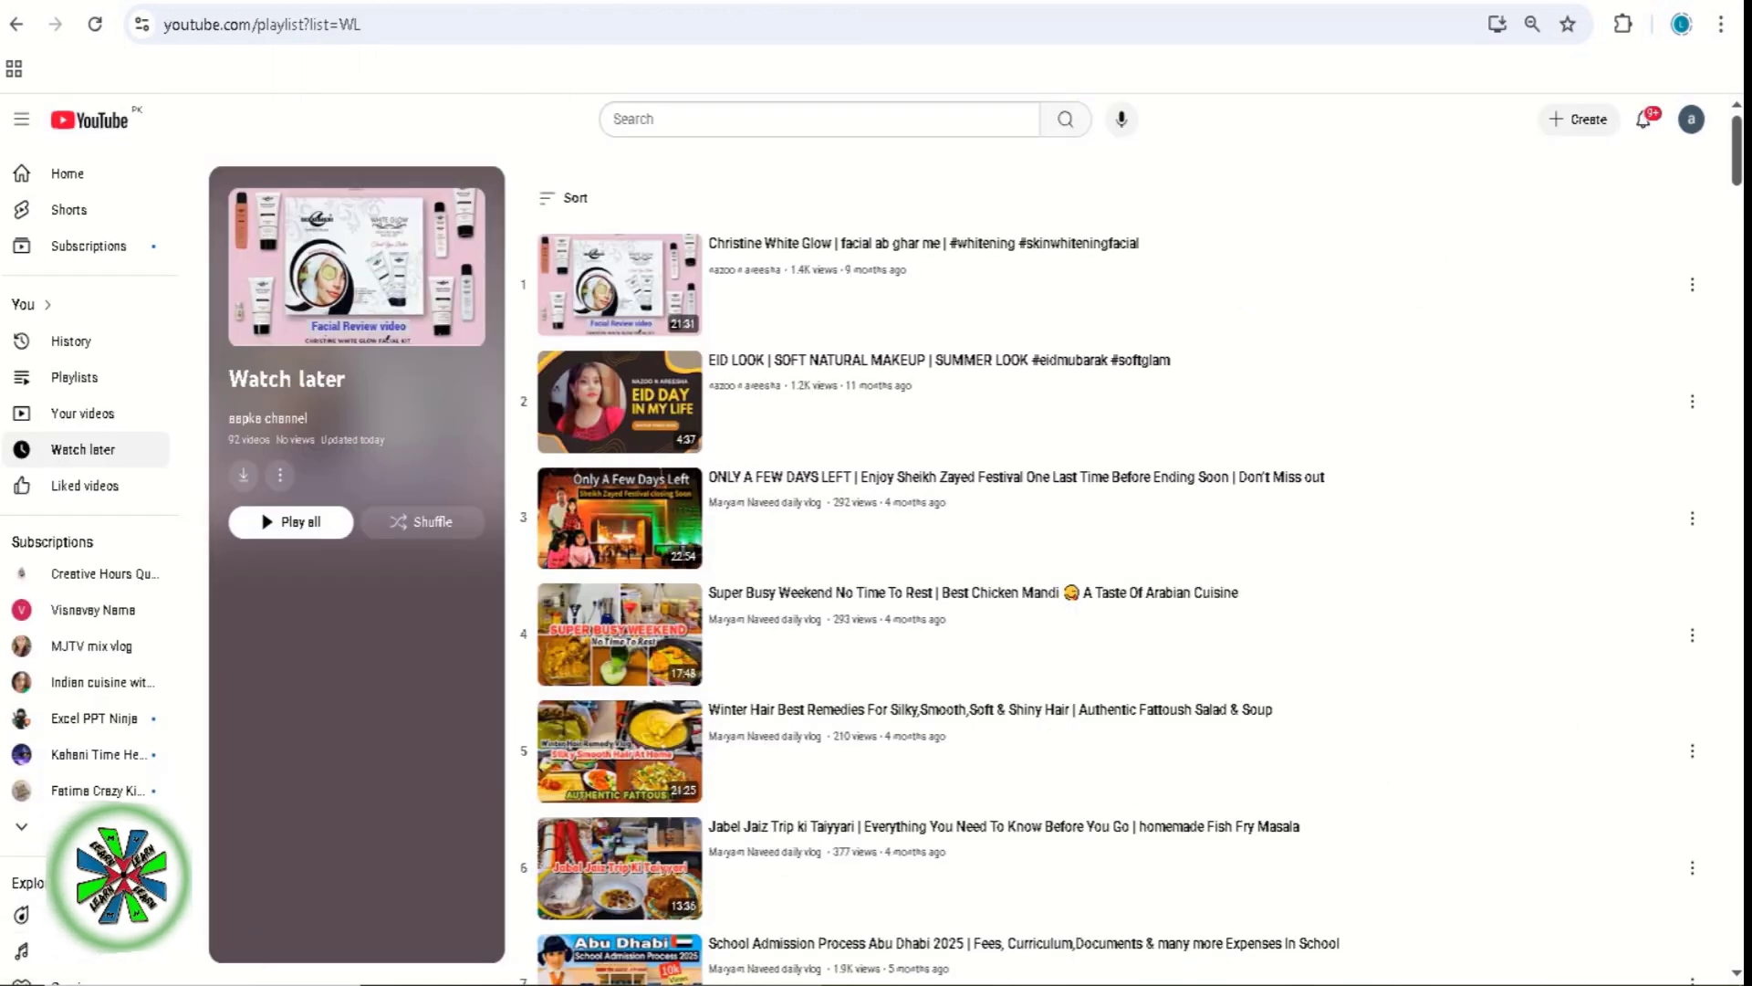
Reload the Watch later page and open YT Watch Later Assist from the Extensions menu
left_click(96, 25)
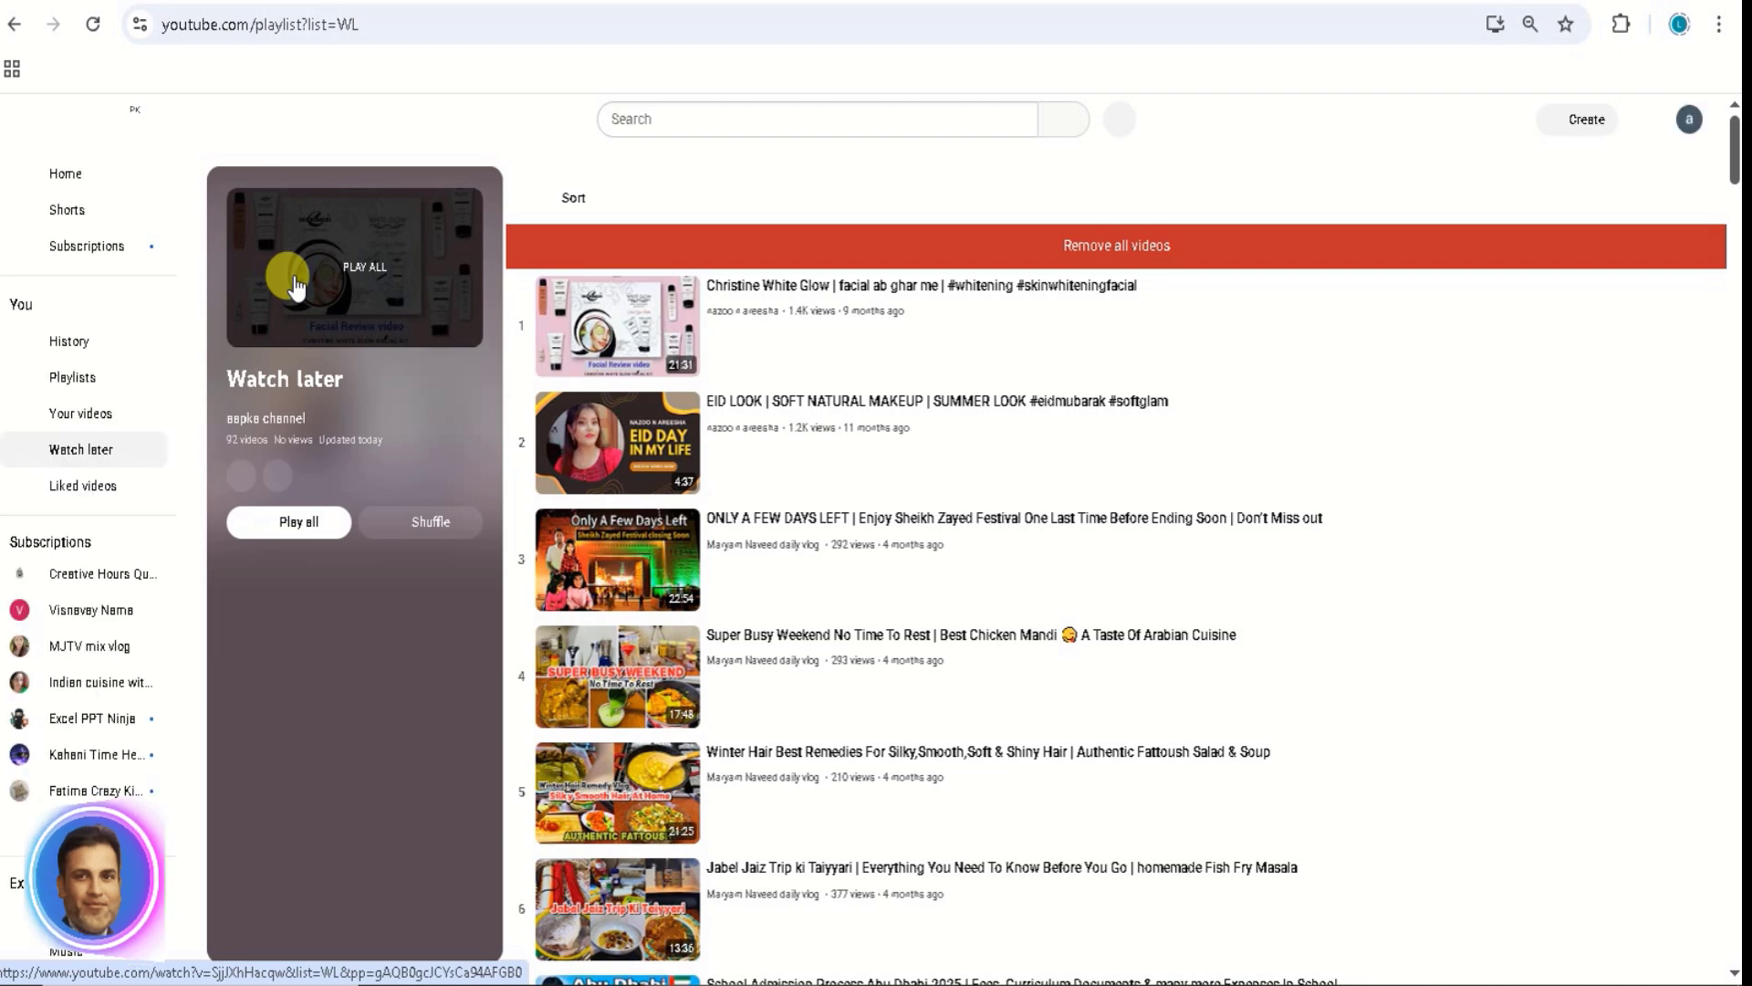
left_click(1624, 25)
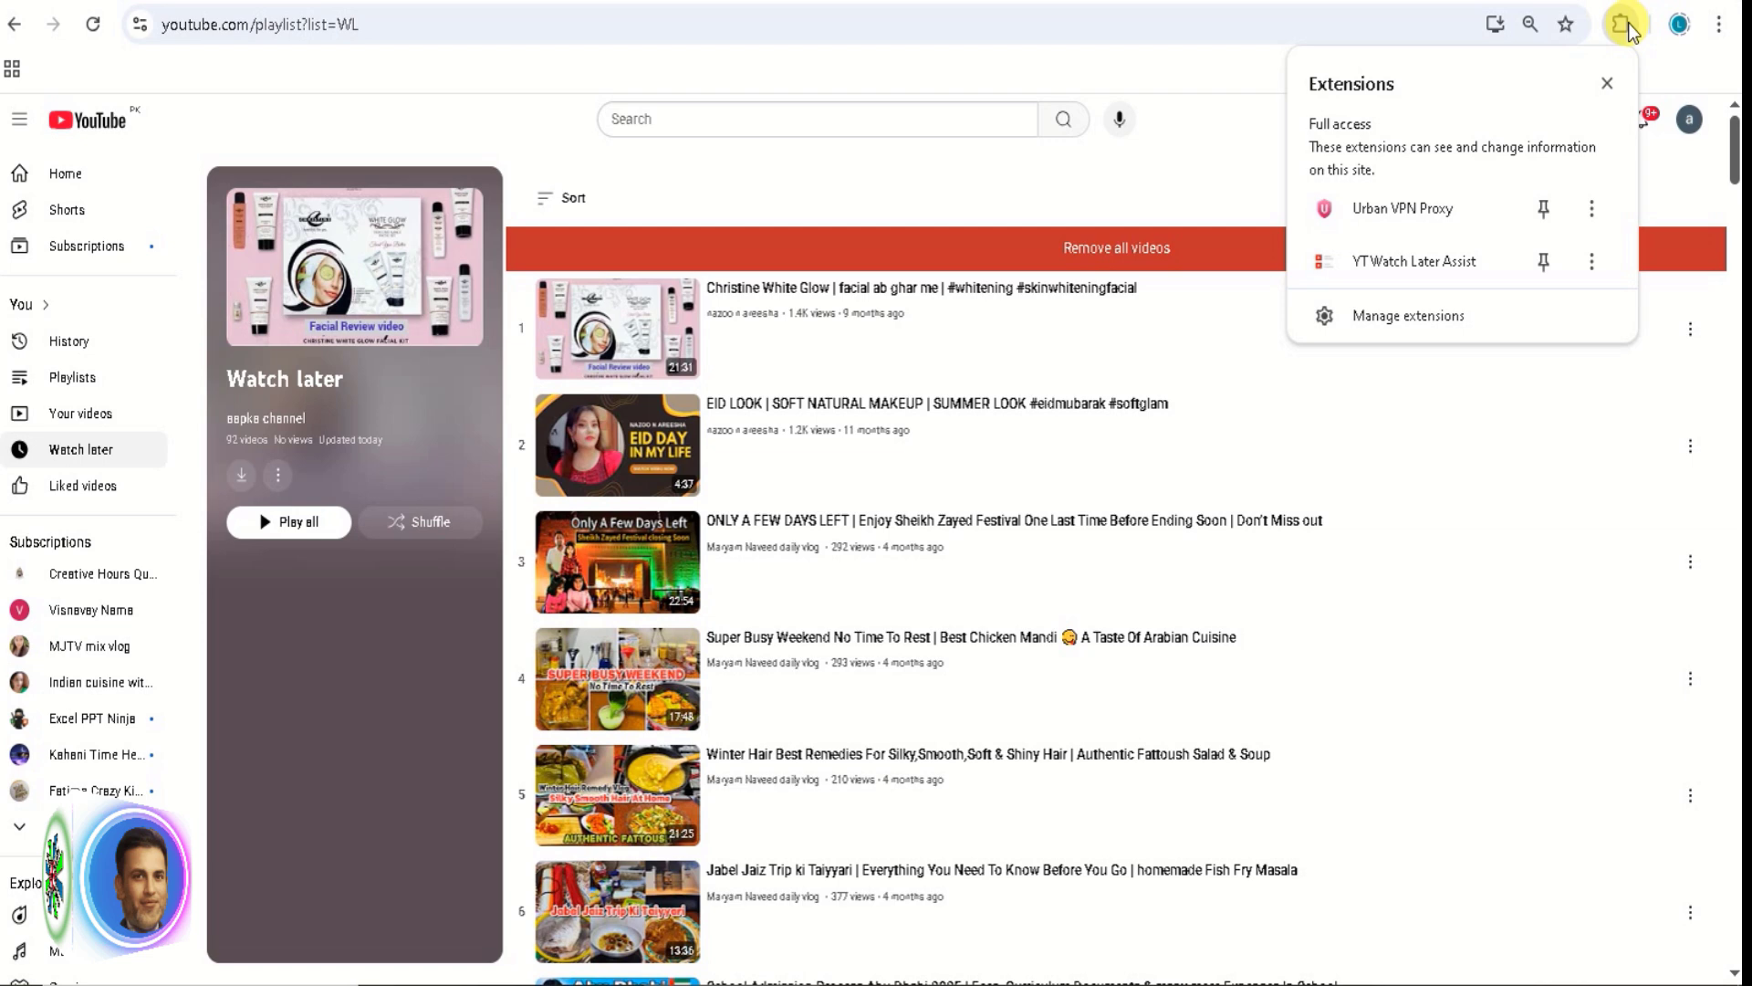
left_click(1482, 274)
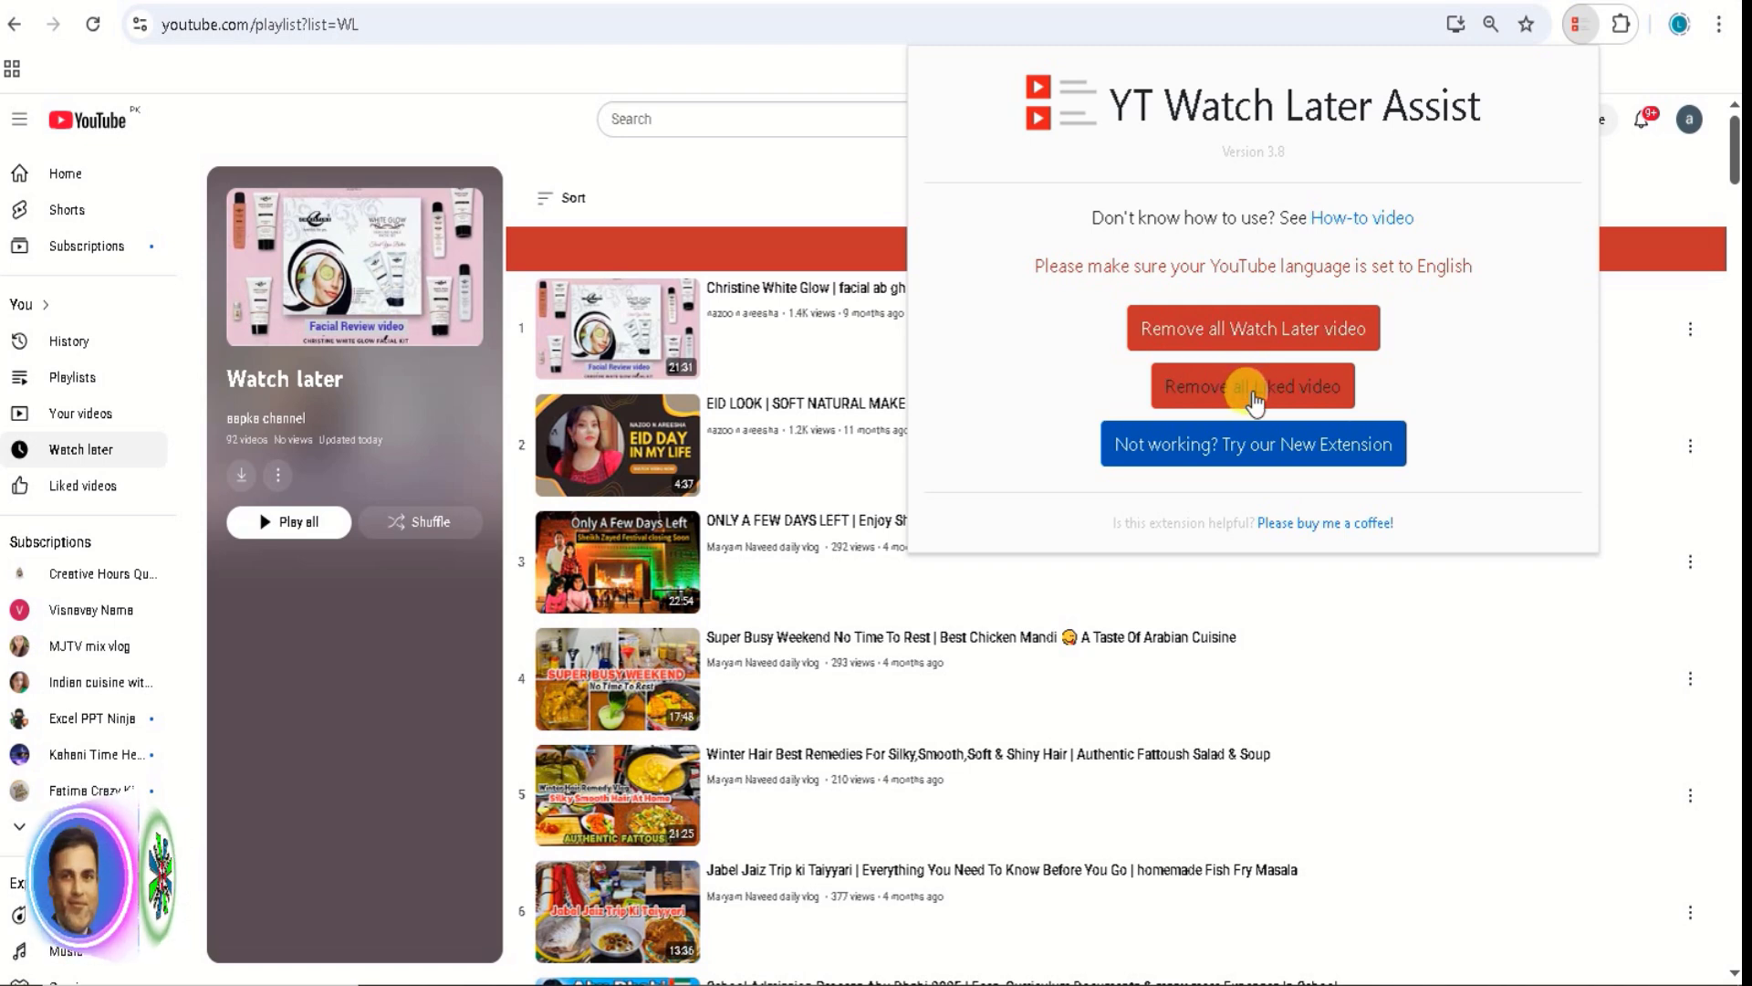
Use the extension's Remove all Watch Later video option to delete all 92 videos
left_click(1252, 336)
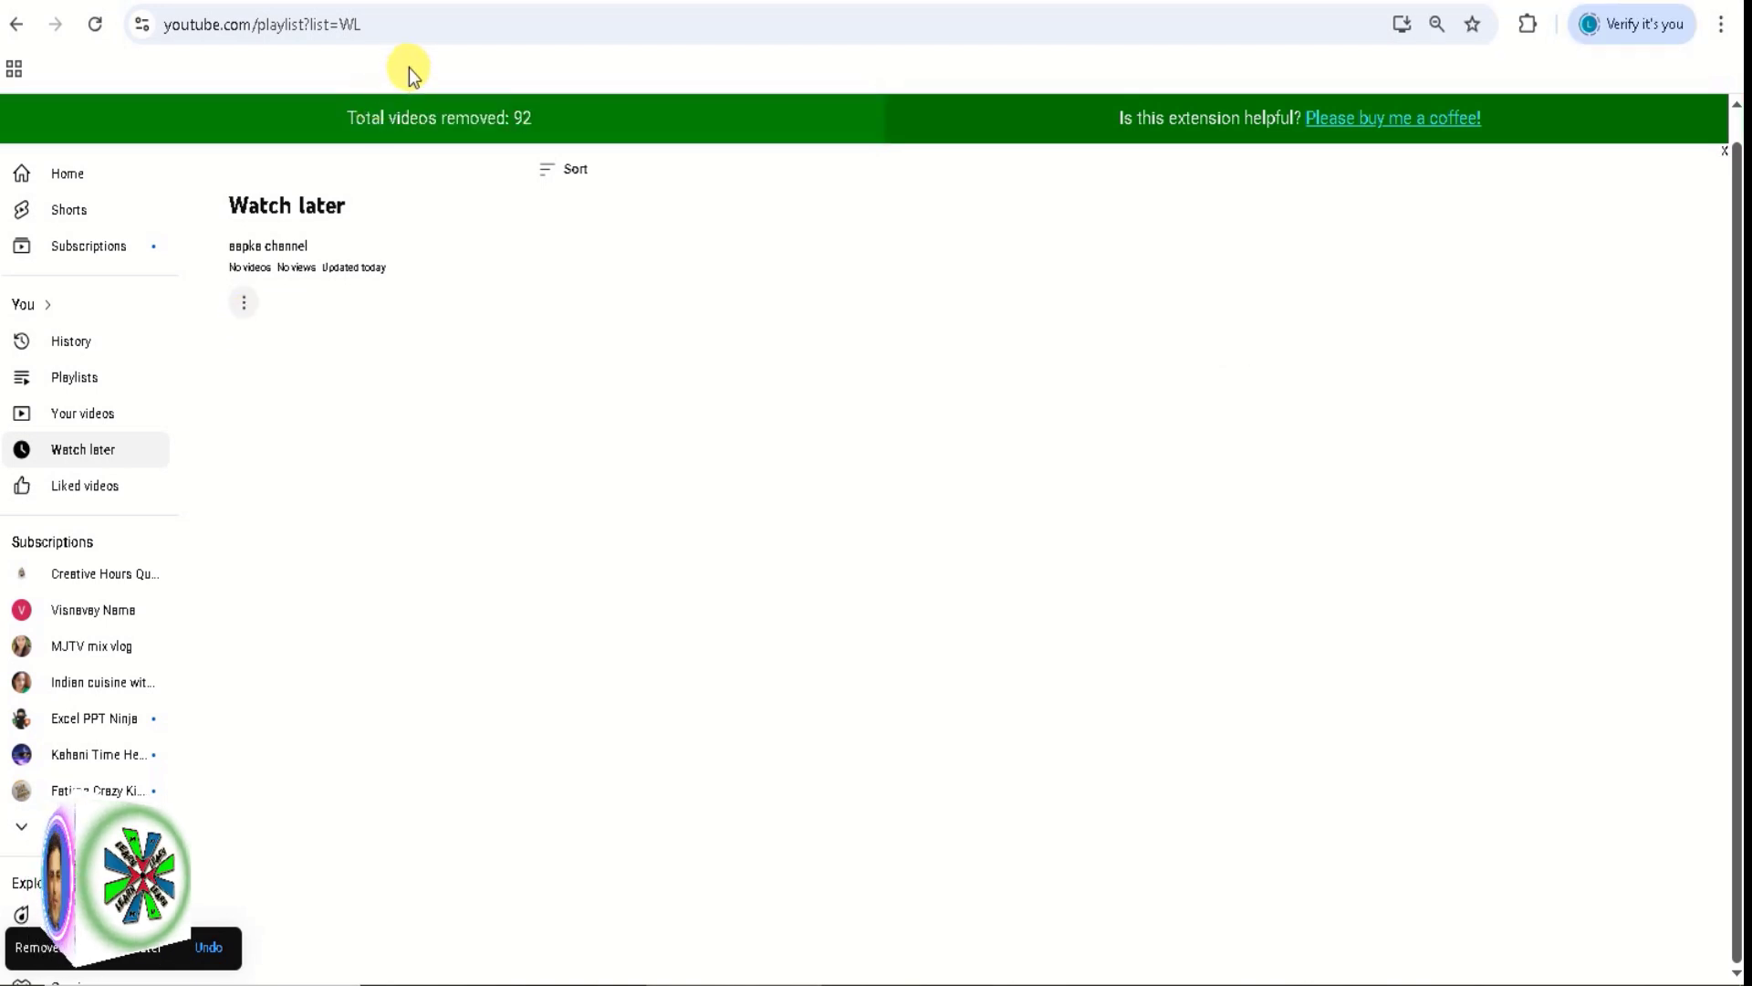
Go to the pasted Task 112 Rain List 1 playlist URL and add its 171 videos to Watch Later
left_click(406, 25)
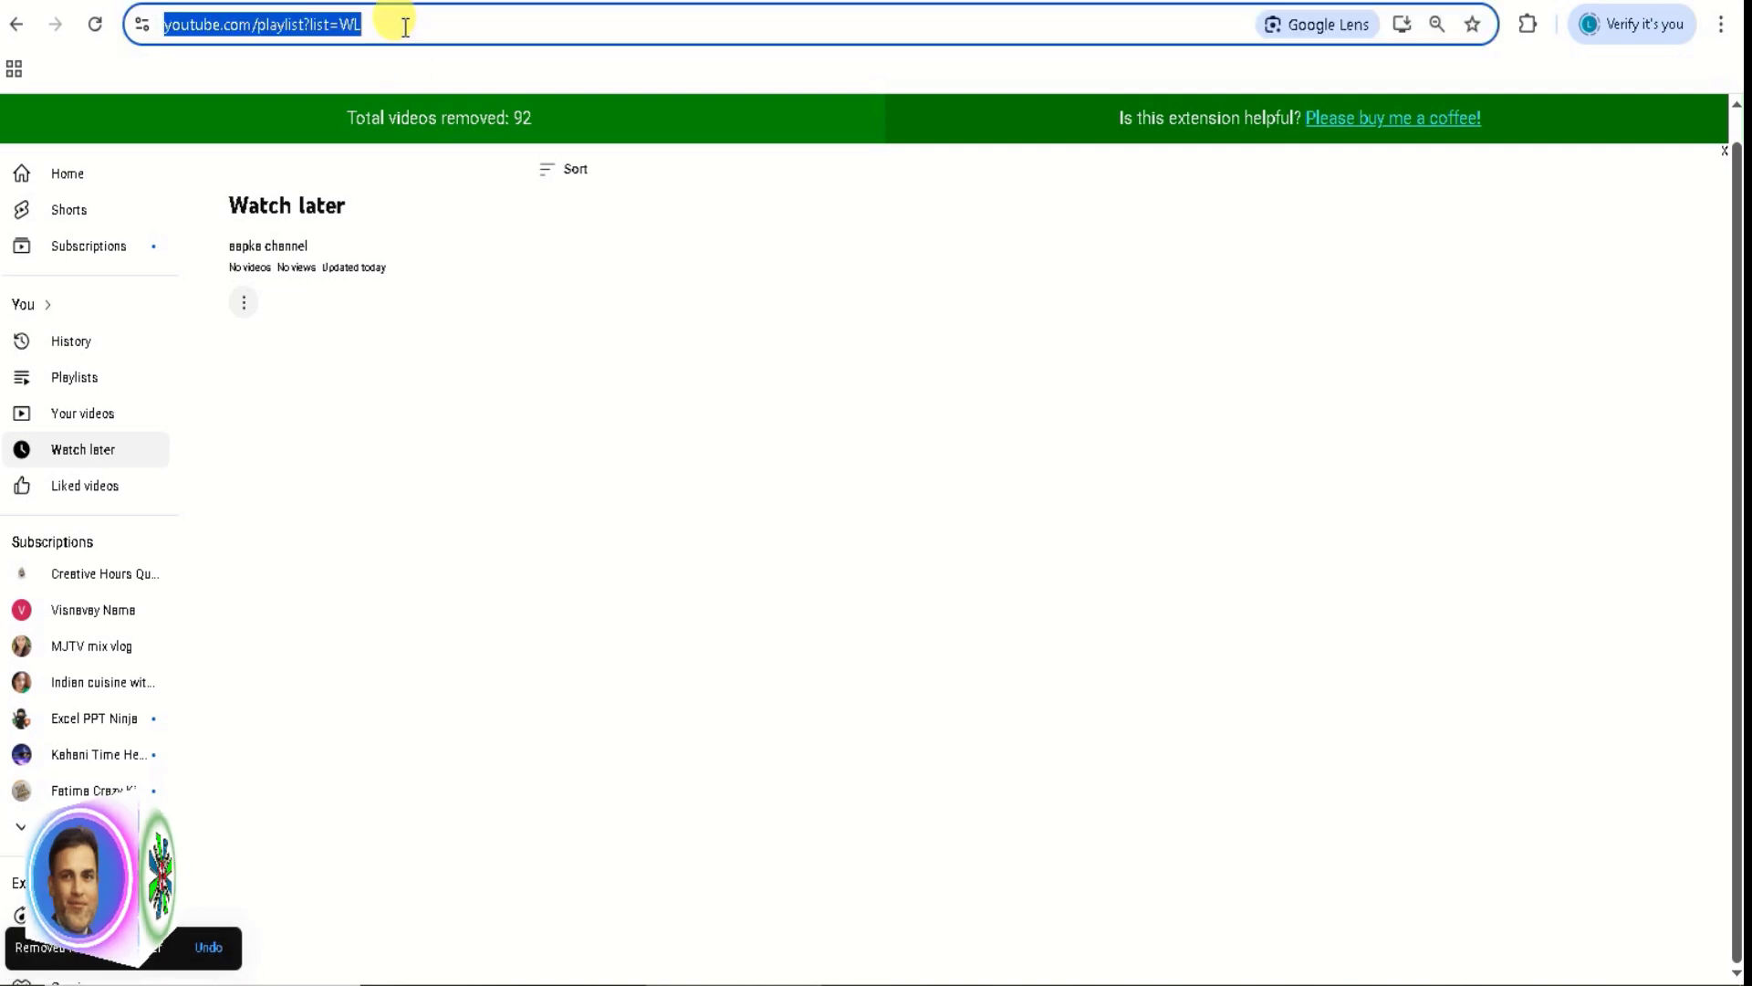
key("ctrl+v")
key("Return")
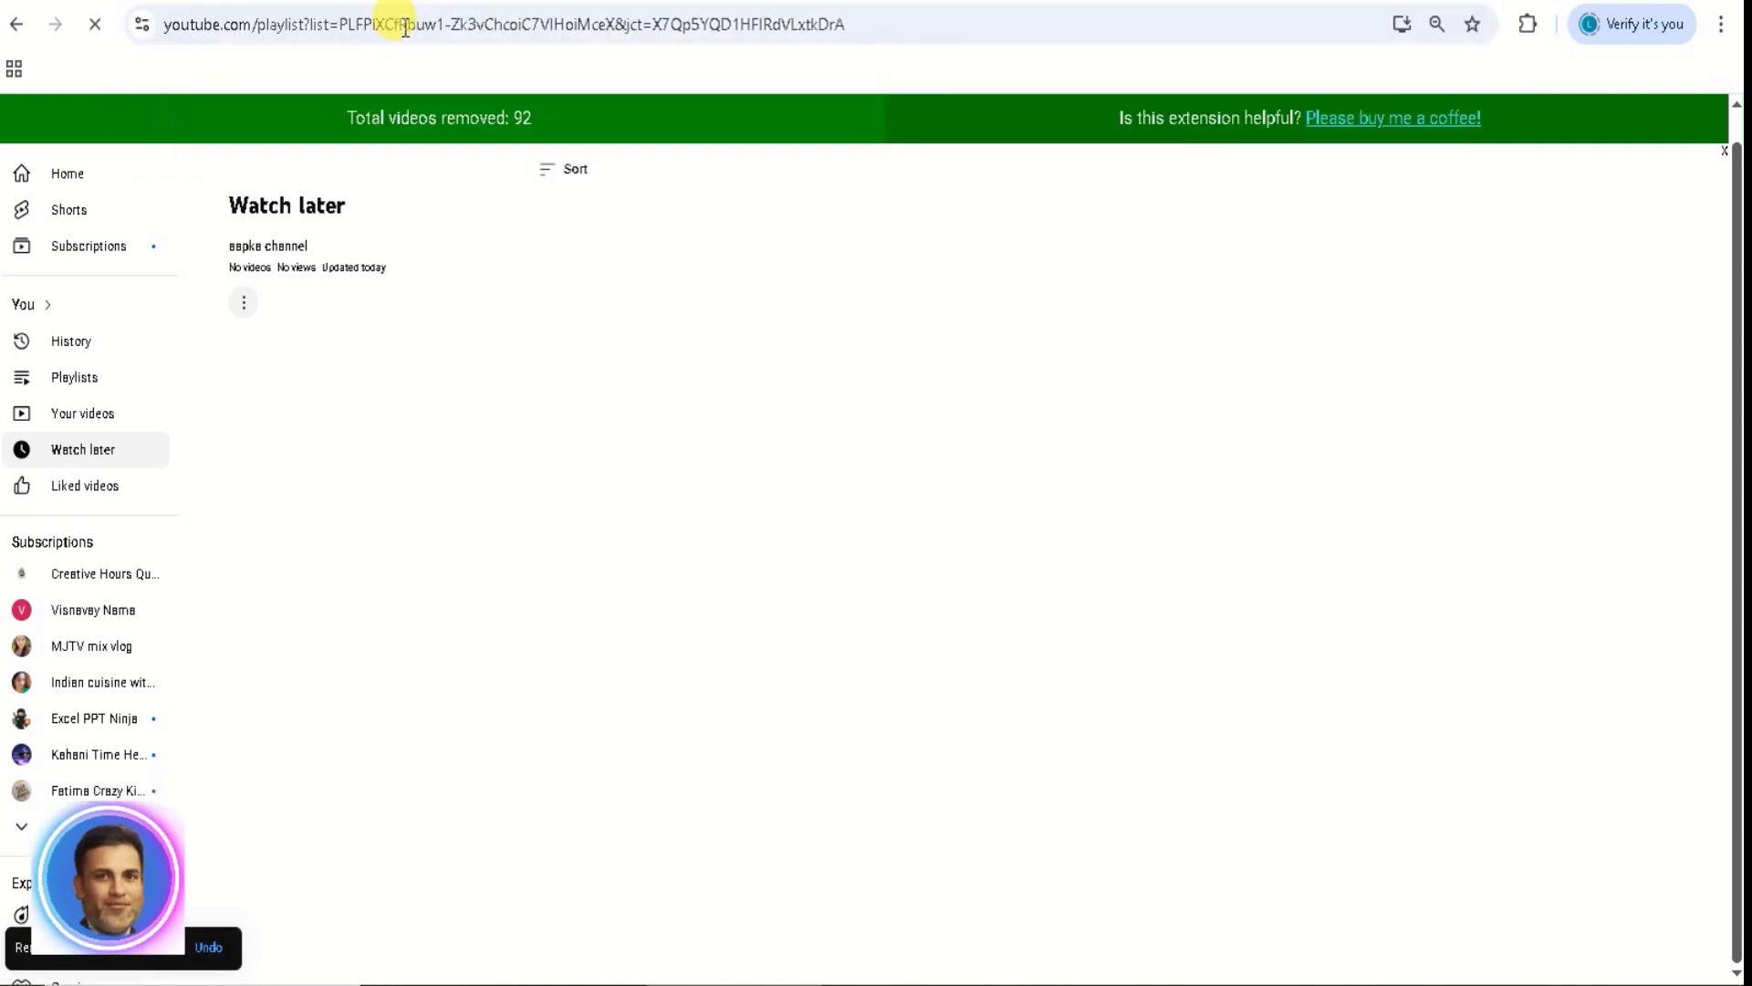
left_click(406, 24)
key("ctrl+v")
key("Return")
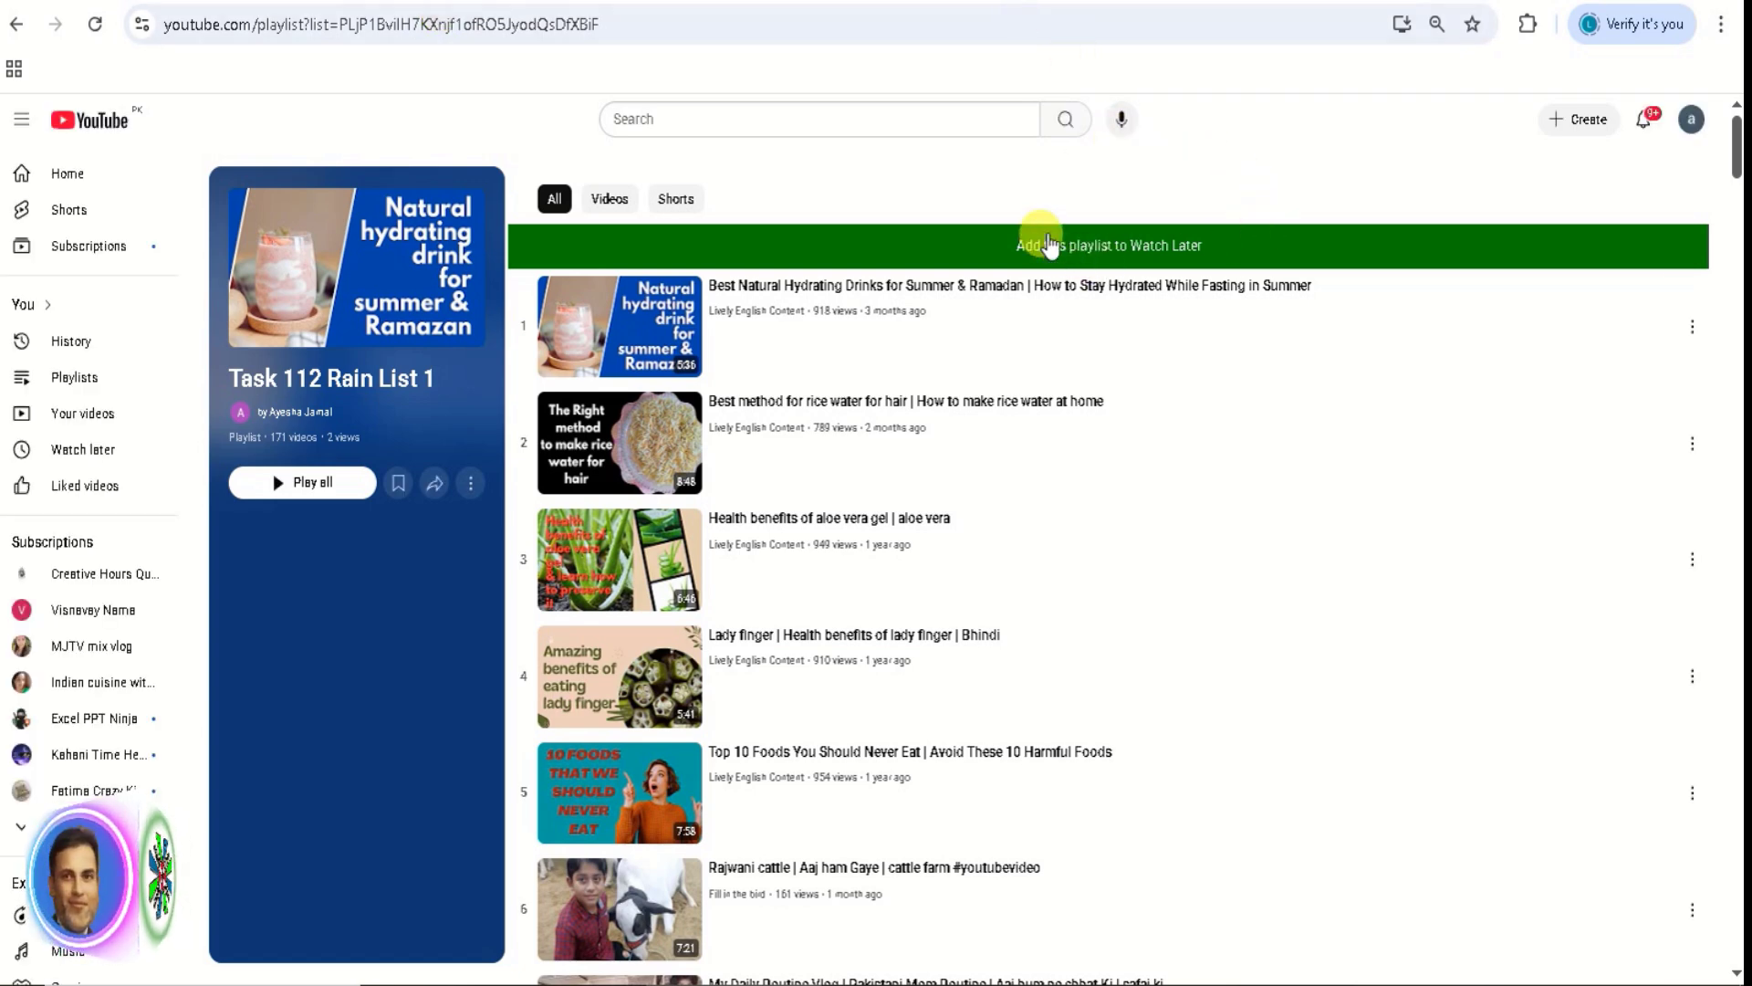
left_click(1077, 261)
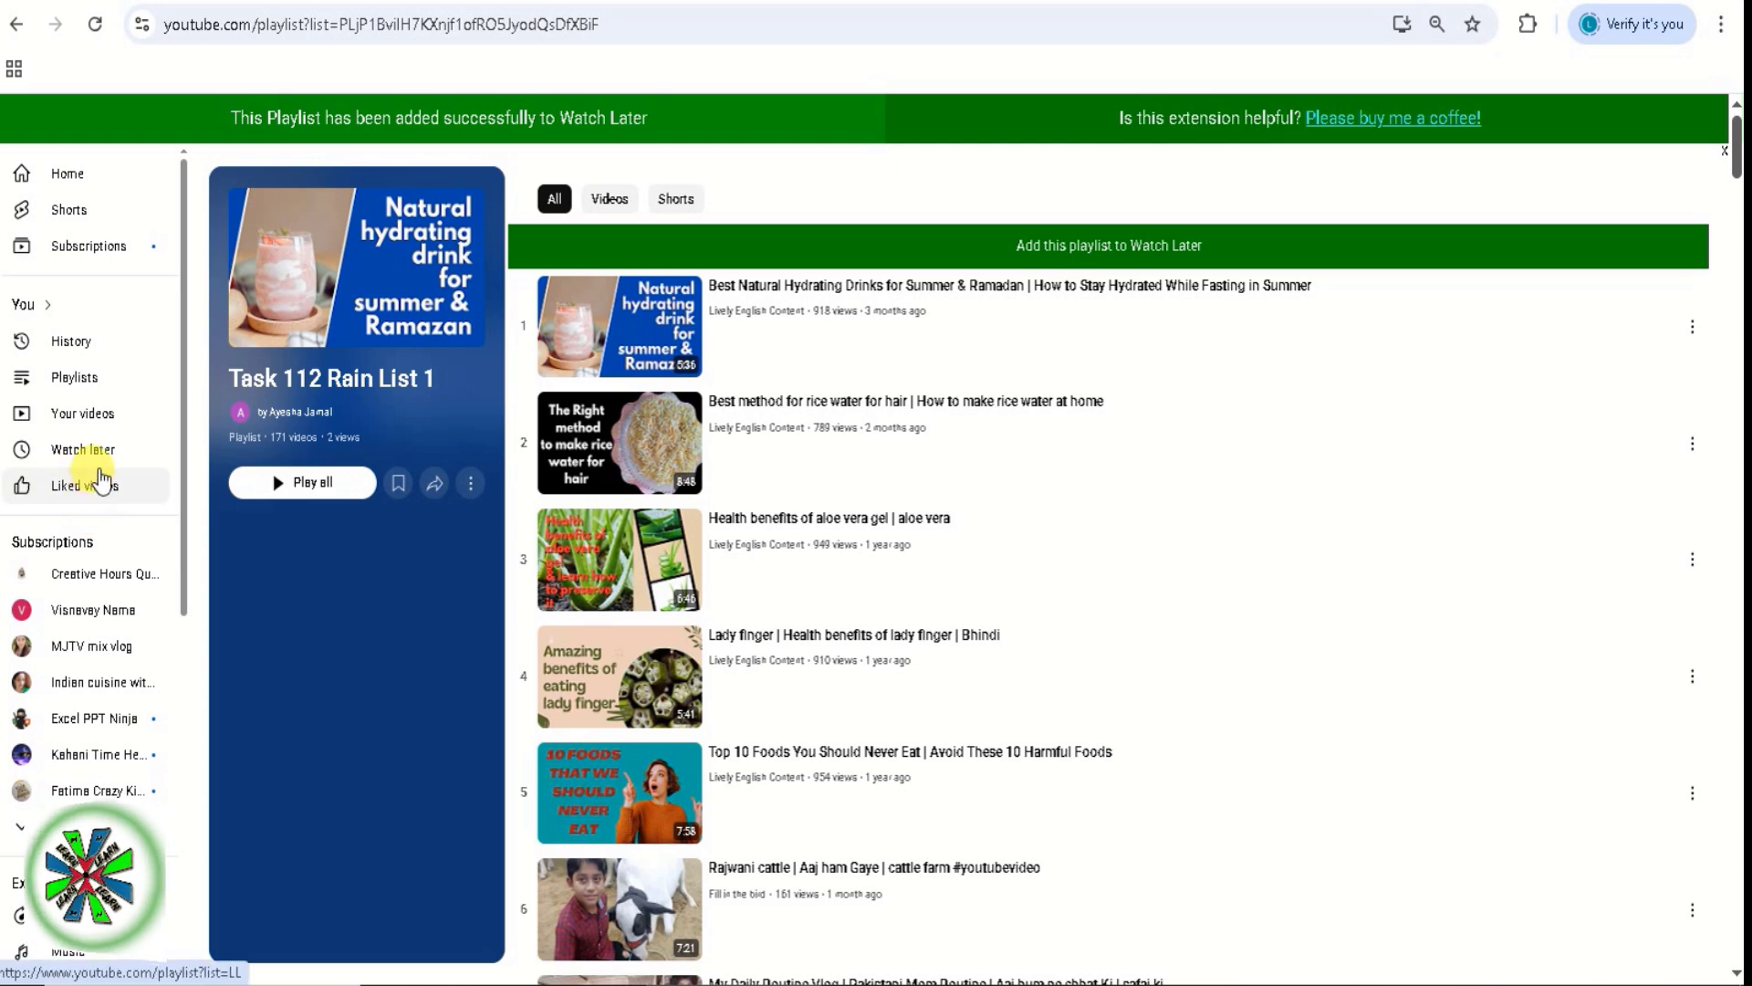
Open Watch later with its 171 new videos, and open the YT Watch Later Assist panel
left_click(101, 454)
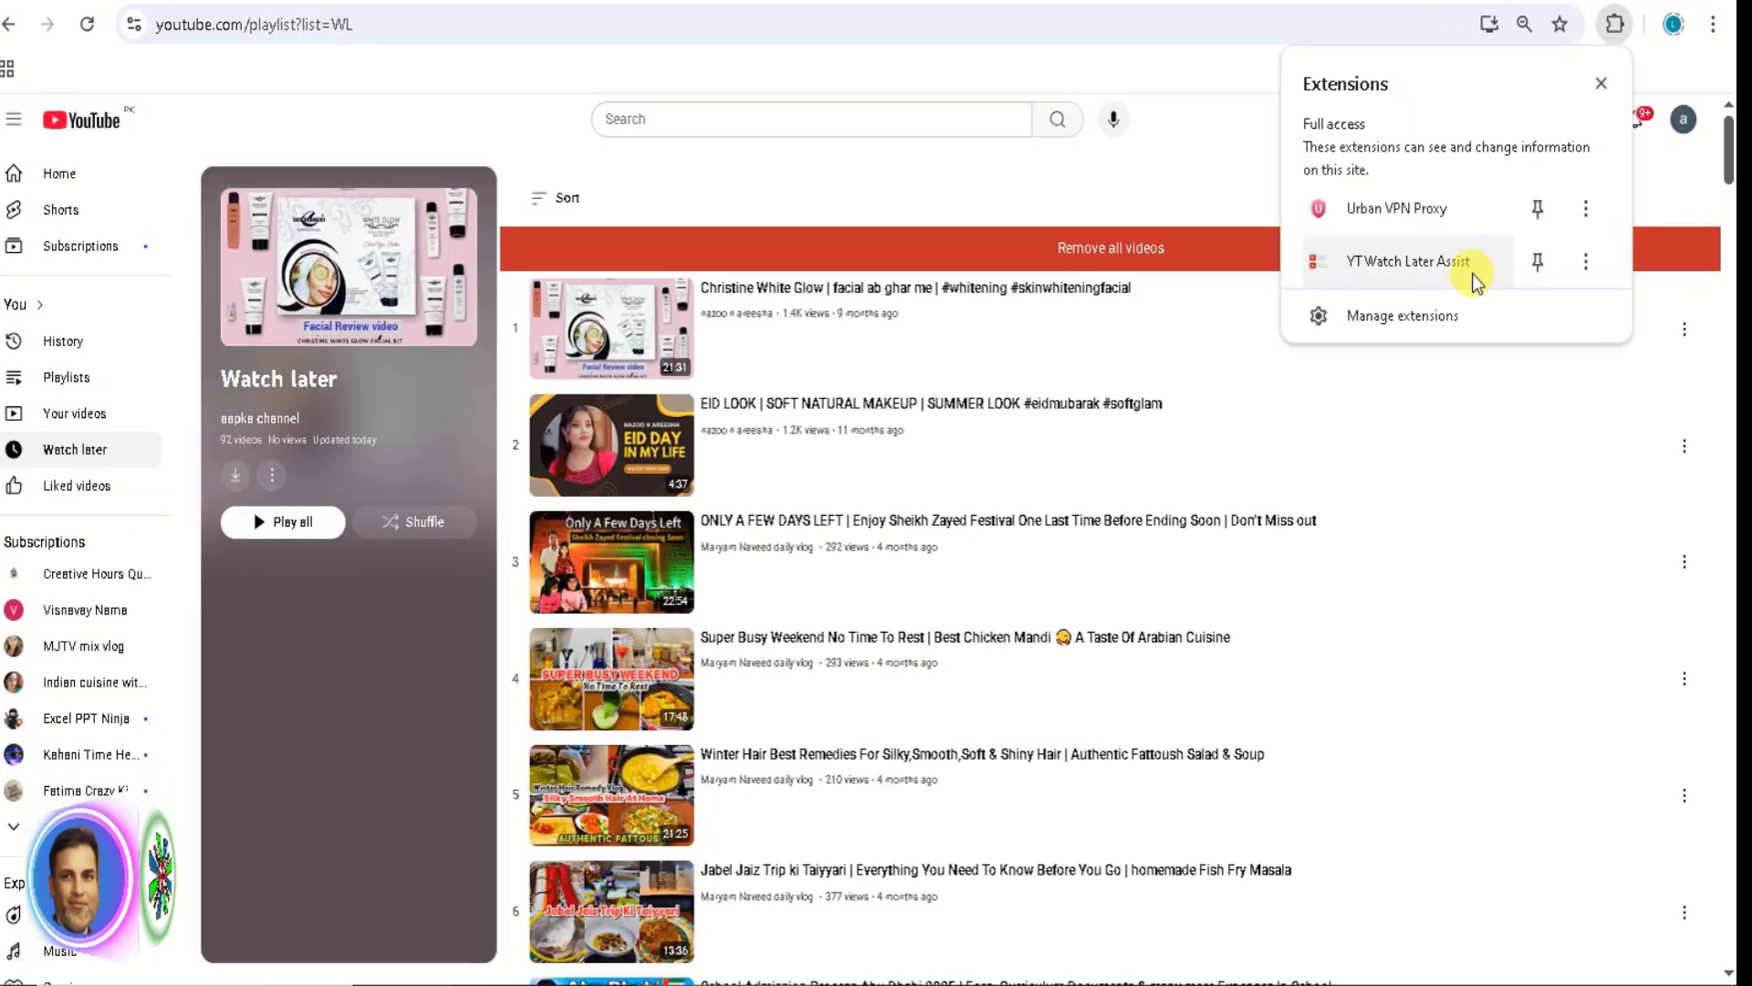
left_click(1472, 274)
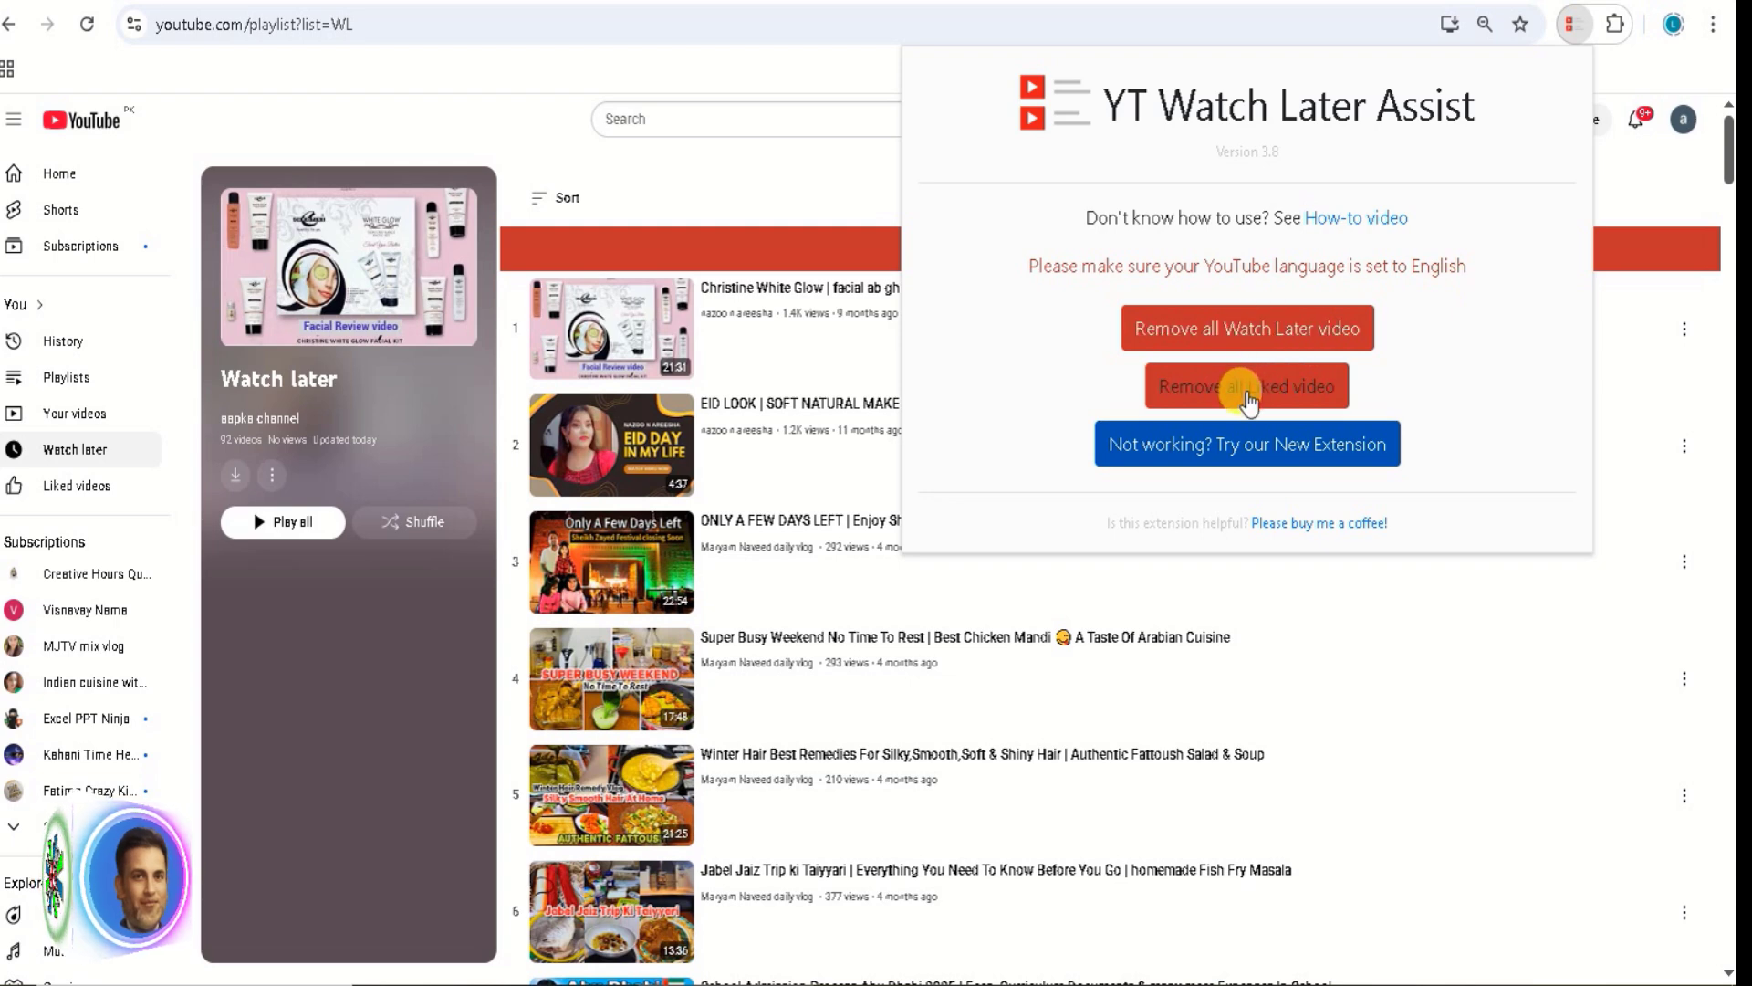
Choose Remove all Liked video, then Remove all videos on the 2,279-video Liked page
left_click(1247, 389)
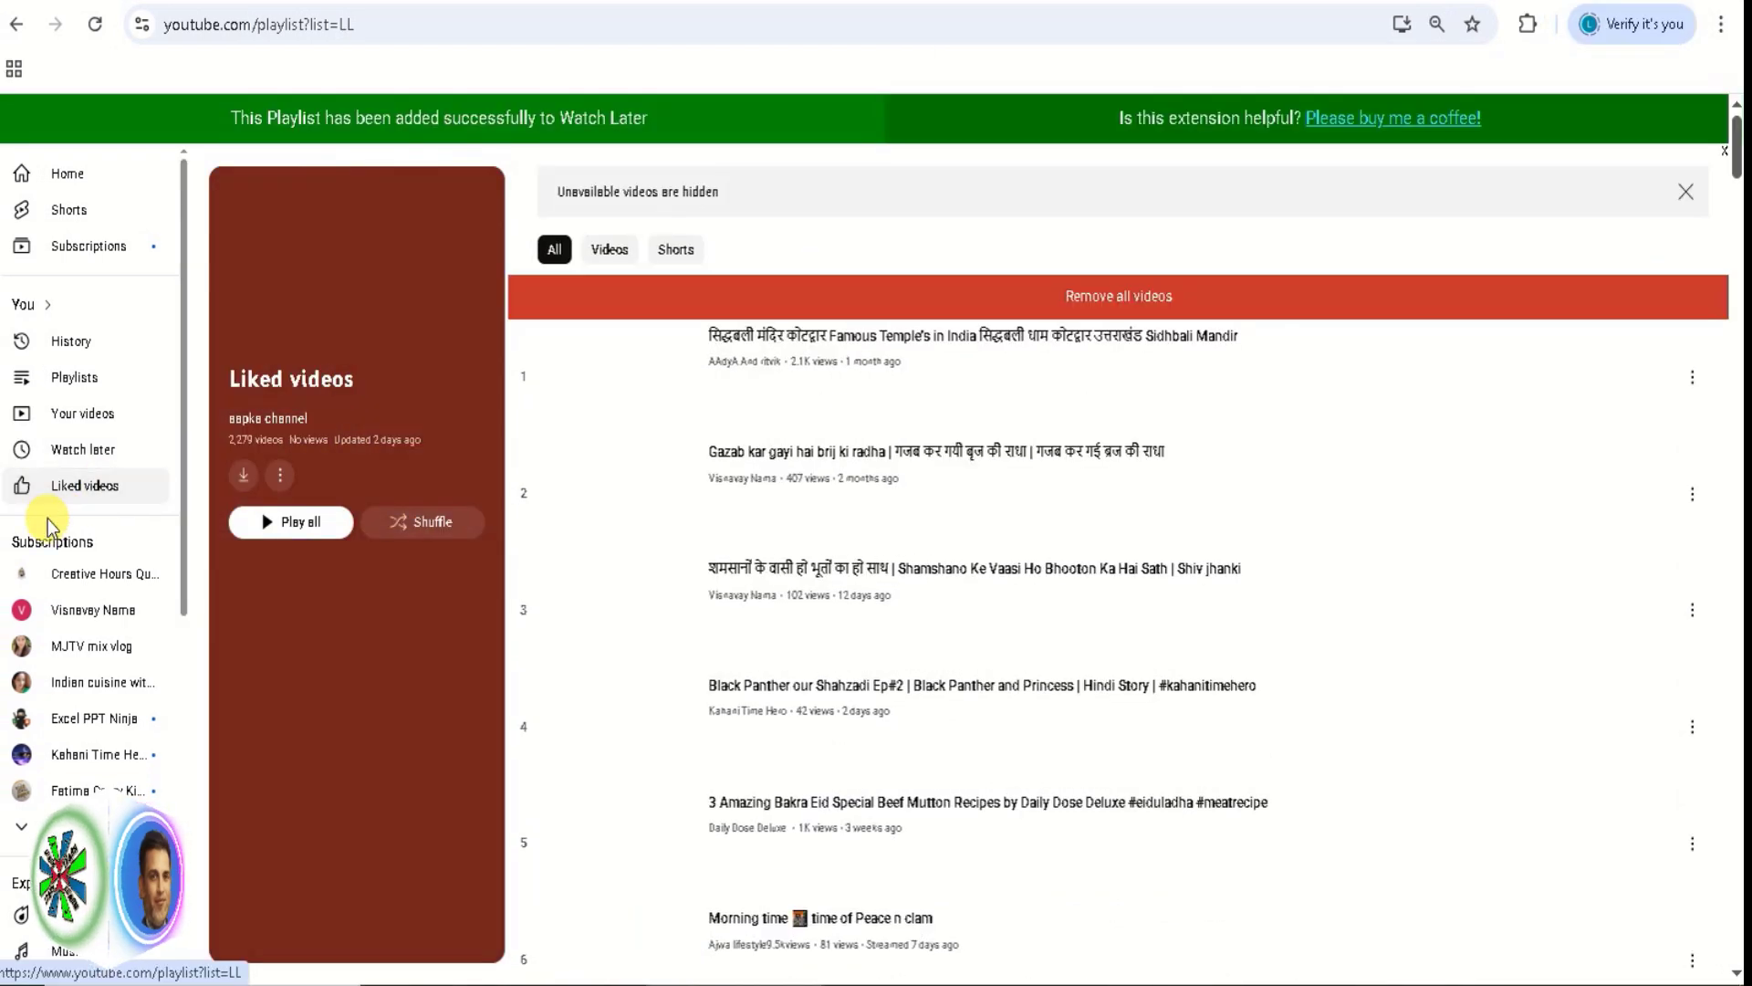
left_click(1131, 297)
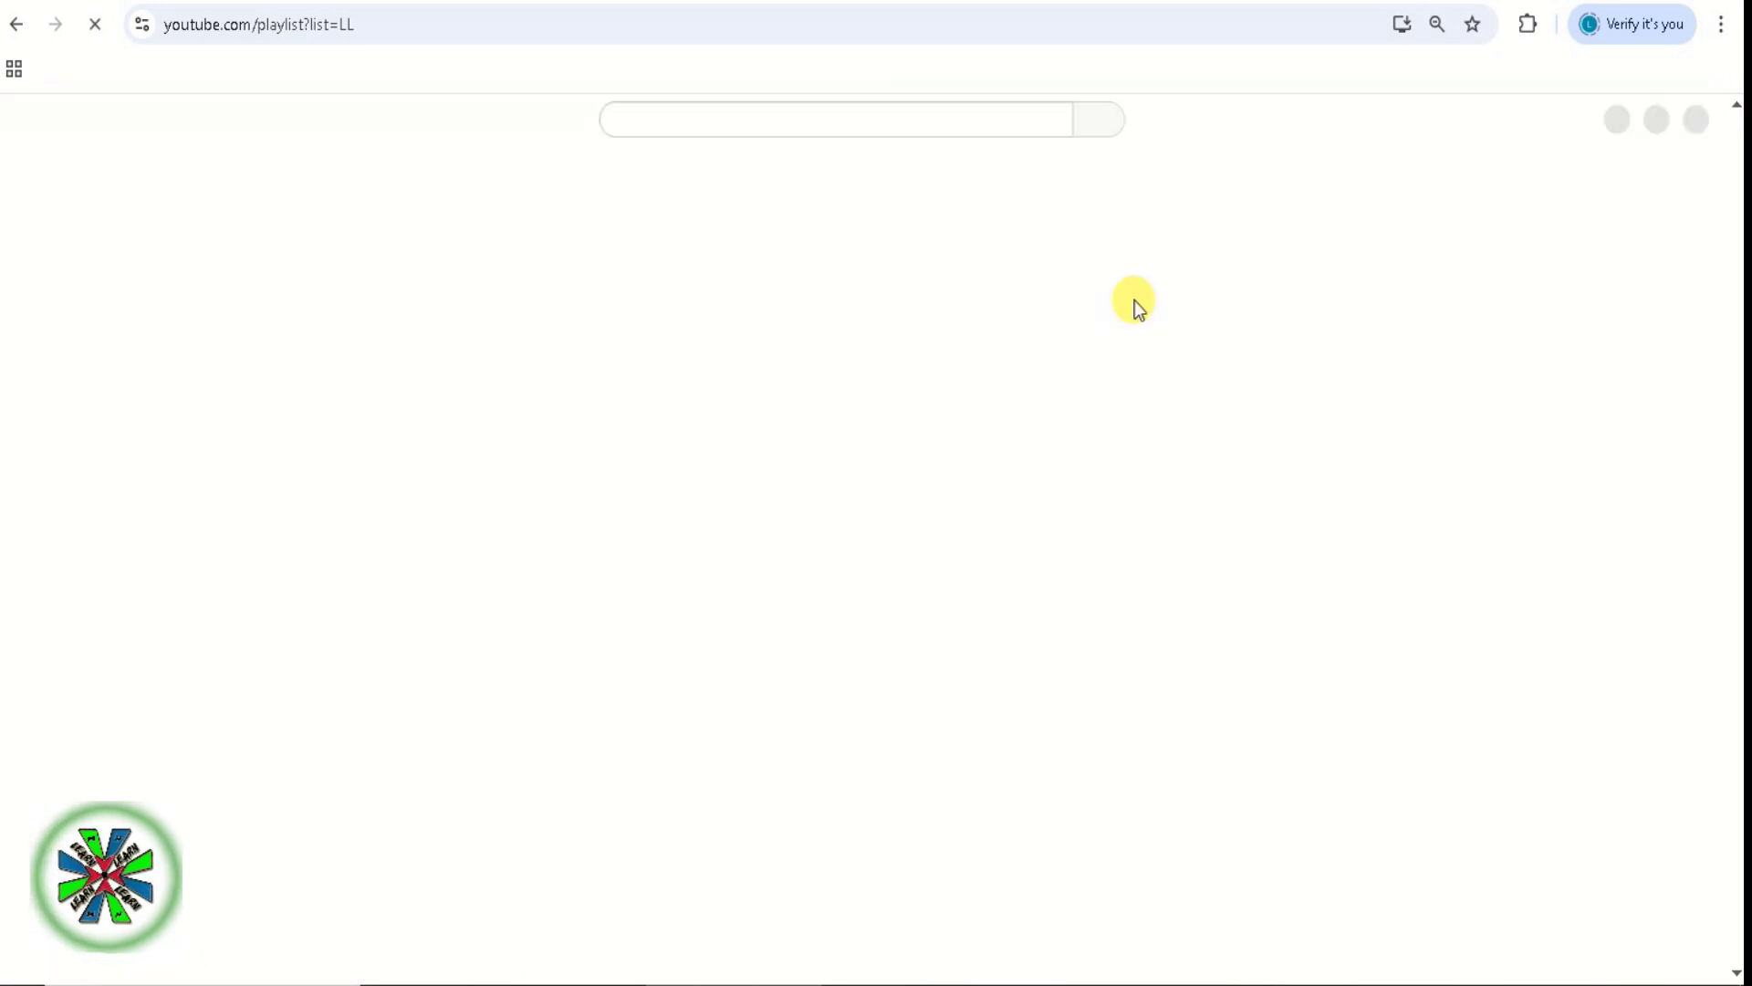